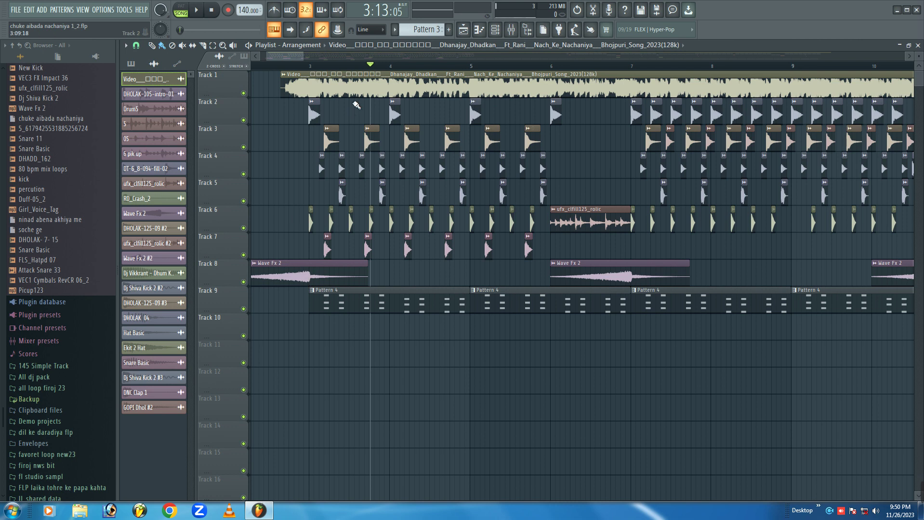
# Play the arrangement from the start of bar 3 through the opening section and stop around bar 6
pyautogui.scroll(5, 319, 70)
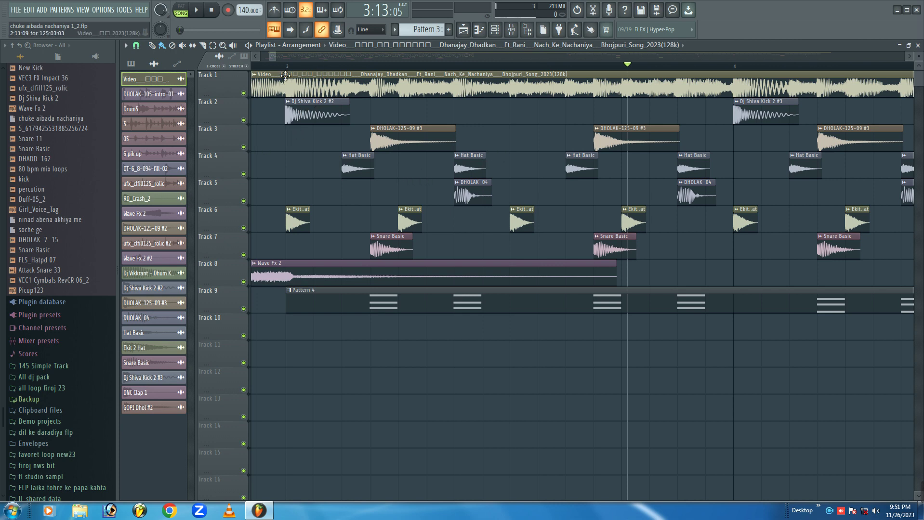
pyautogui.moveTo(276, 57); pyautogui.dragTo(292, 56)
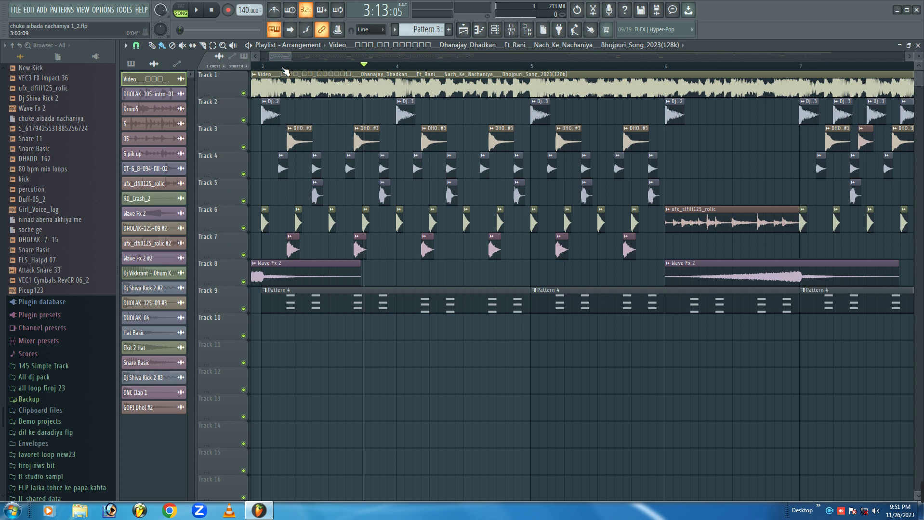
pyautogui.scroll(2, 286, 71)
pyautogui.moveTo(269, 56); pyautogui.dragTo(299, 58)
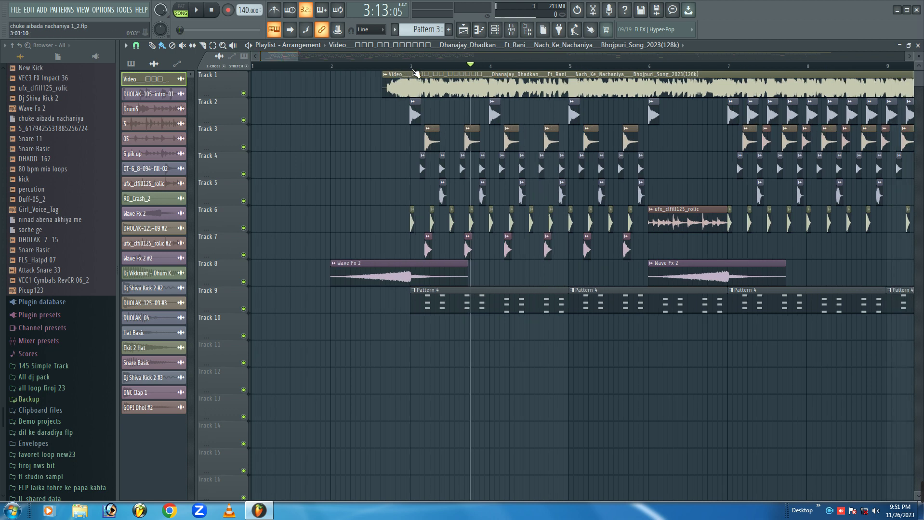
pyautogui.scroll(5, 415, 72)
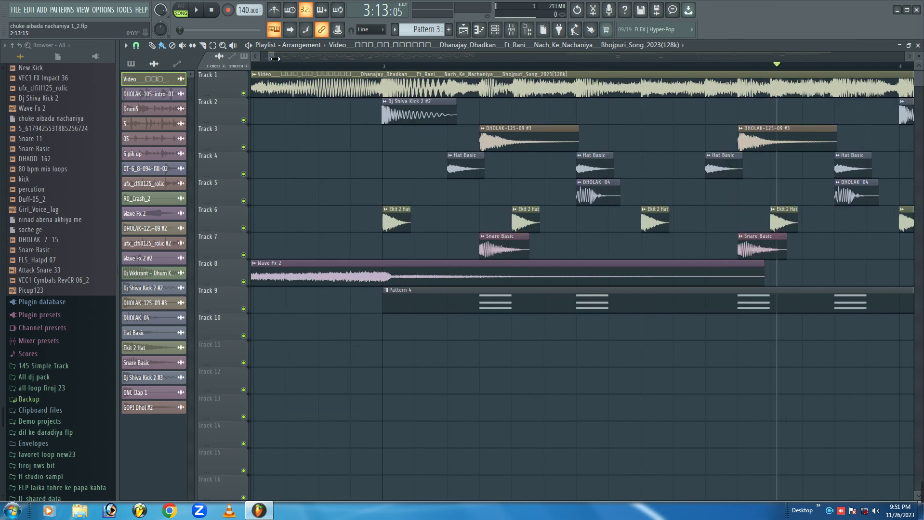
pyautogui.moveTo(275, 58); pyautogui.dragTo(281, 59)
pyautogui.scroll(3, 360, 70)
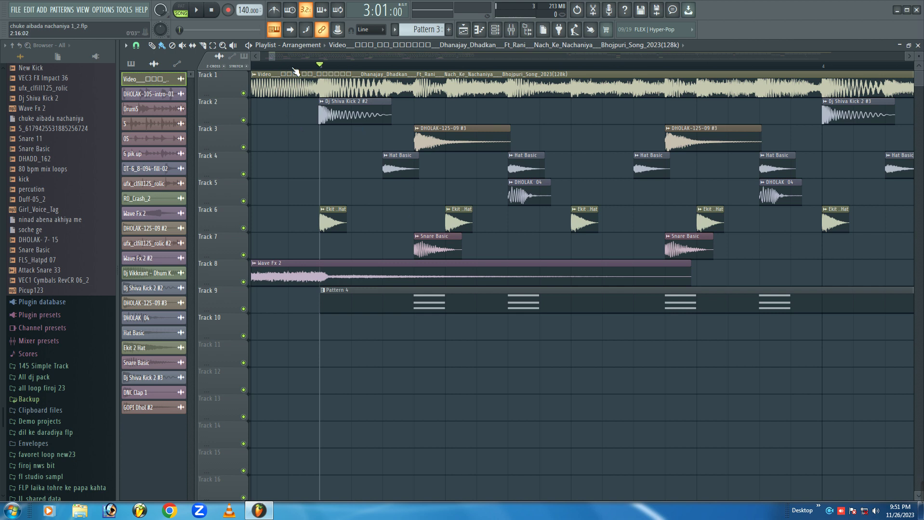
pyautogui.press('space')
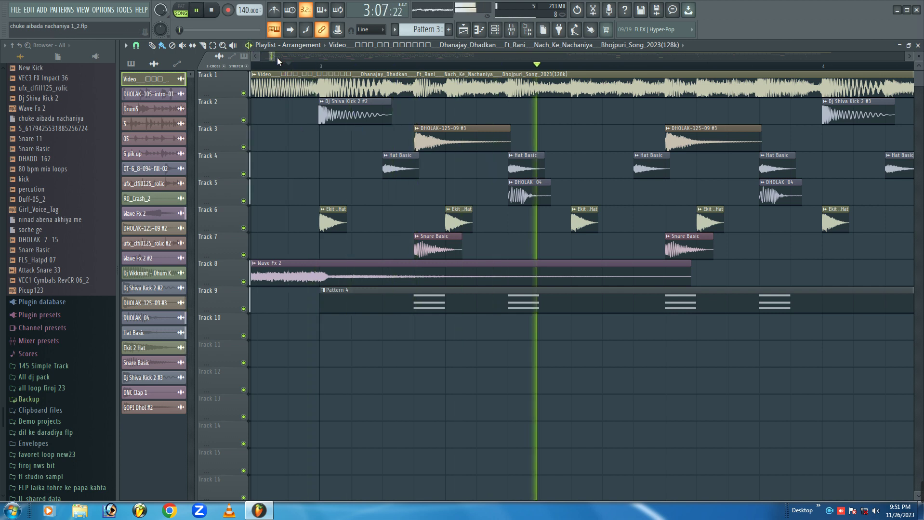
pyautogui.moveTo(278, 57); pyautogui.dragTo(307, 56)
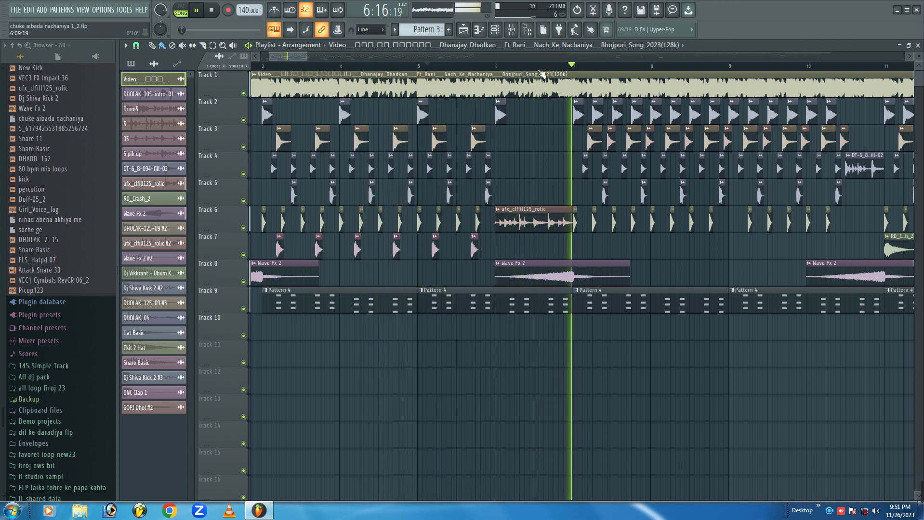
pyautogui.press('space')
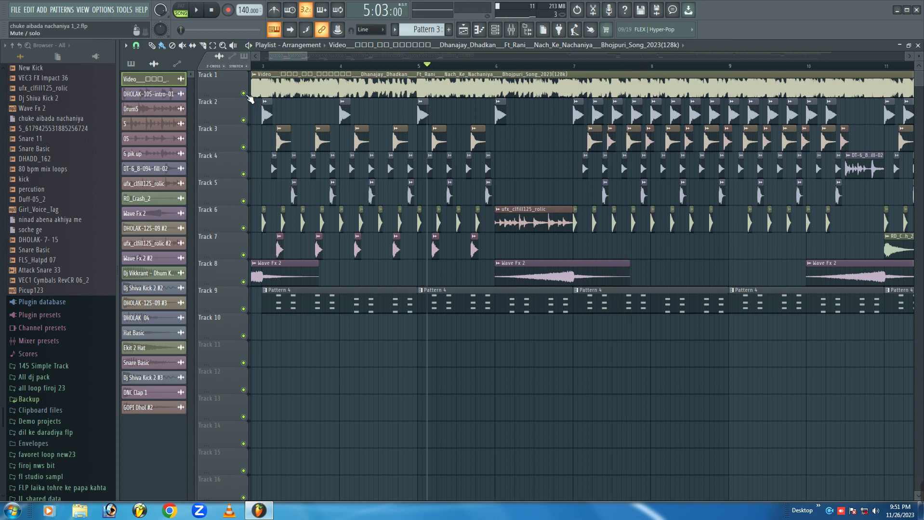
# Start playback just before bar 15 at 14:16:00 with the Track 1 song audible alongside the drum tracks
pyautogui.click(243, 94)
pyautogui.moveTo(306, 56); pyautogui.dragTo(312, 87)
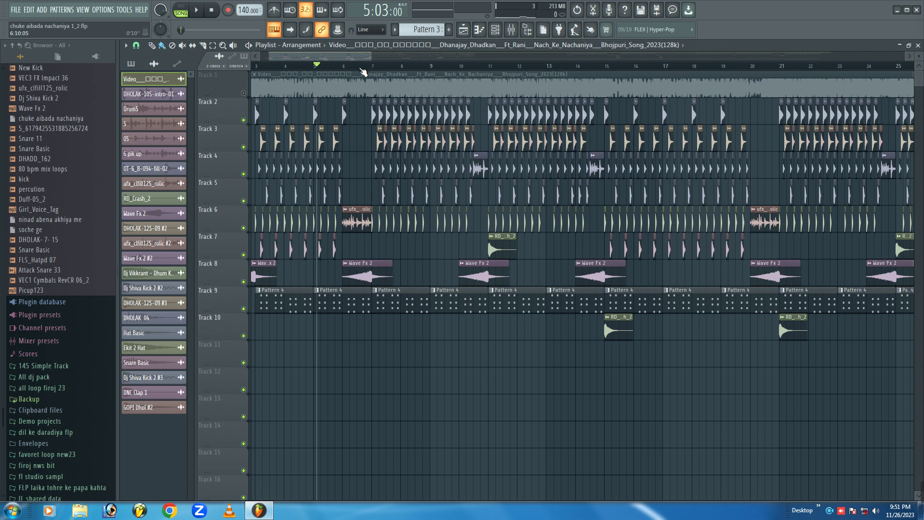
pyautogui.moveTo(364, 60); pyautogui.dragTo(374, 58)
pyautogui.scroll(10, 439, 72)
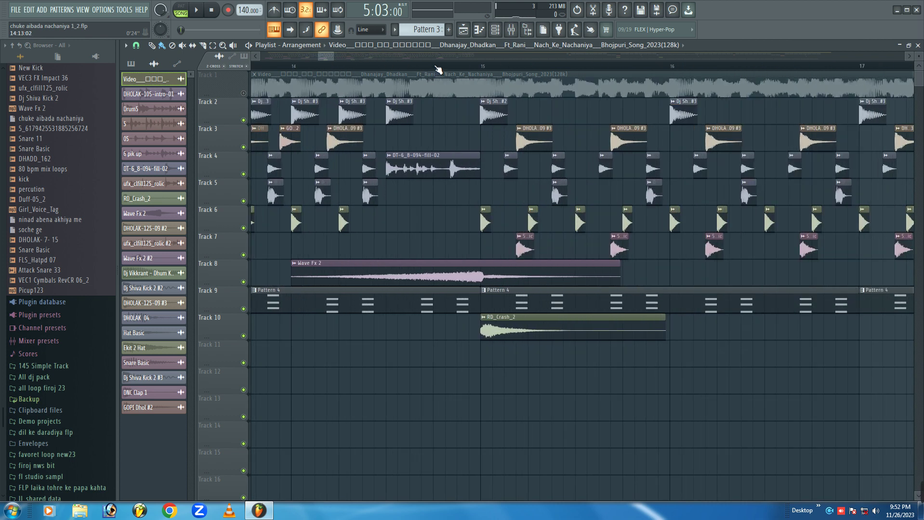
pyautogui.click(243, 93)
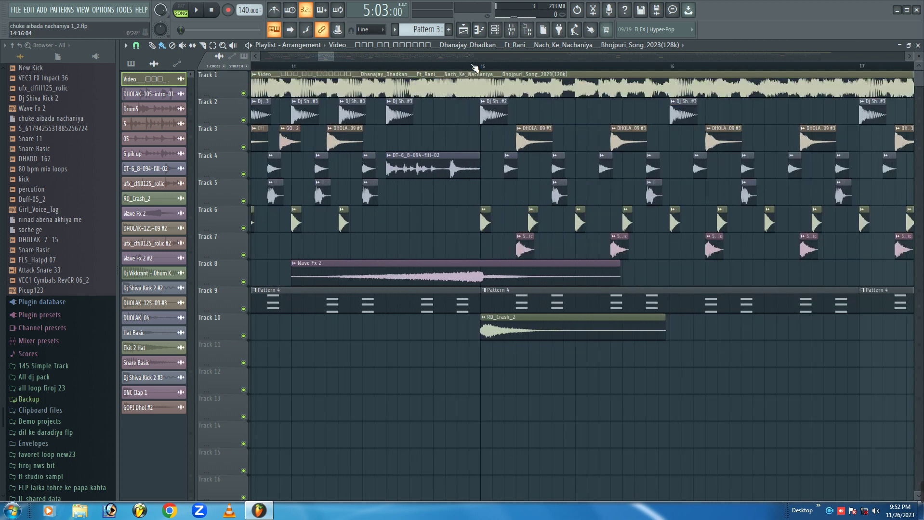
pyautogui.press('space')
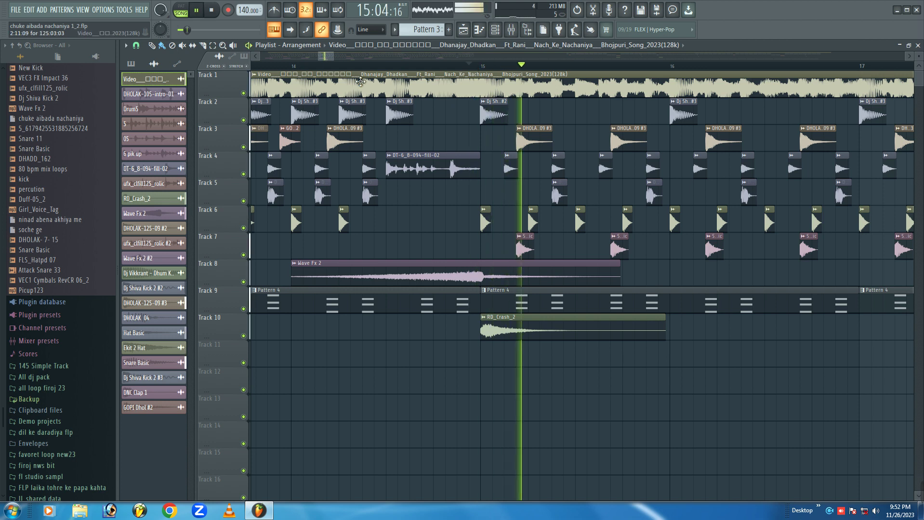
# Compare the beat with and without the Track 1 song by toggling its mute while bars 15 to 21 play
pyautogui.click(244, 94)
pyautogui.moveTo(333, 56); pyautogui.dragTo(357, 56)
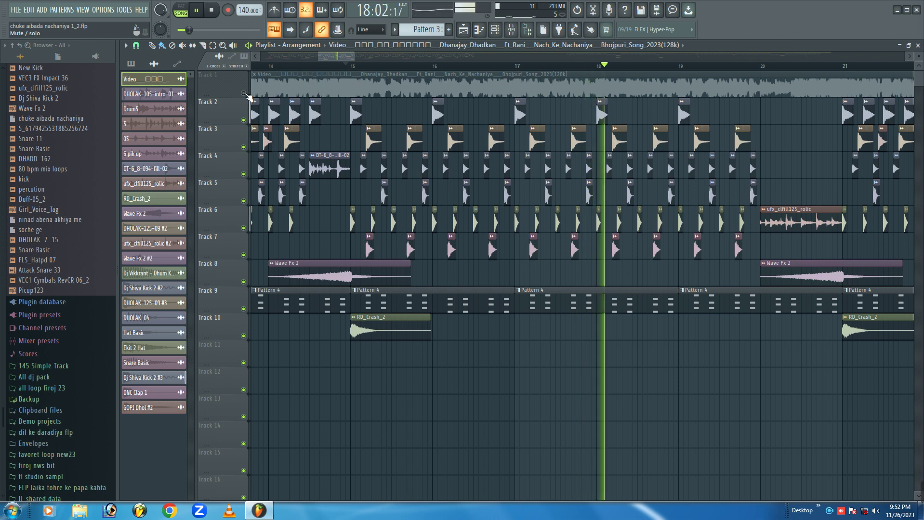
pyautogui.click(244, 93)
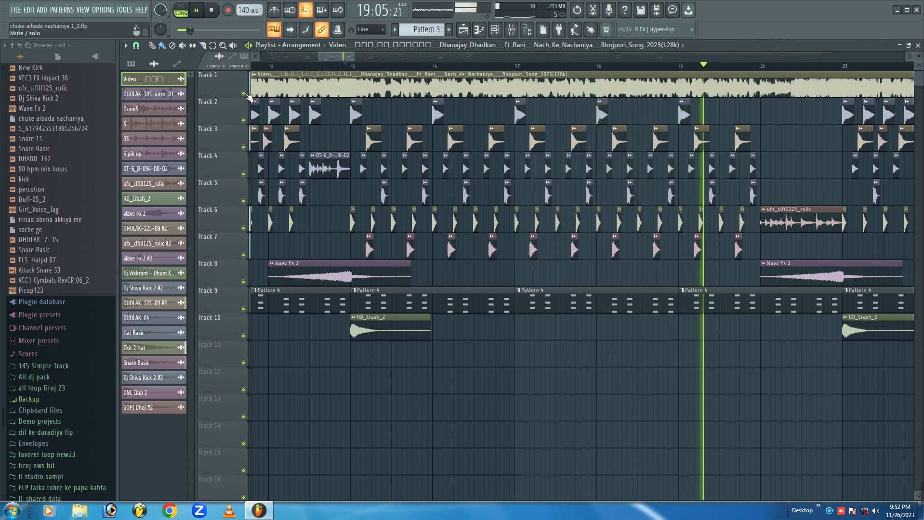
pyautogui.click(244, 94)
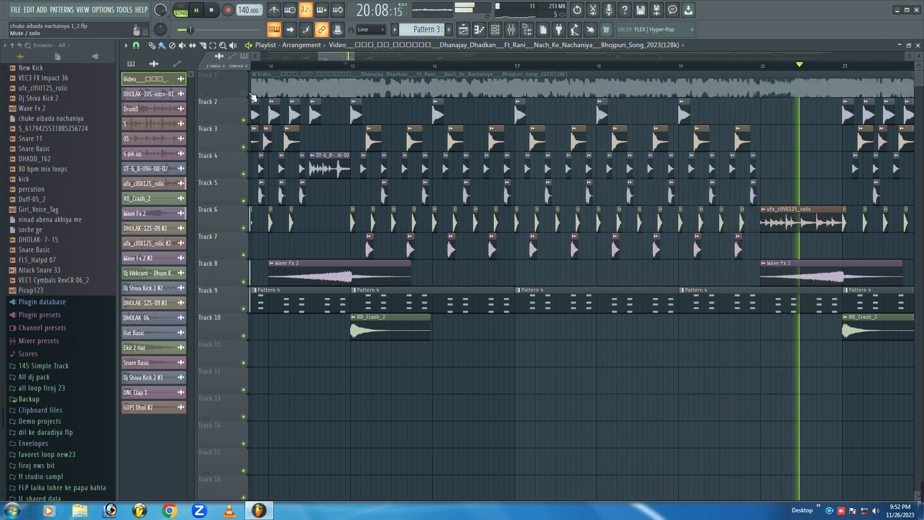
pyautogui.click(245, 94)
pyautogui.click(244, 94)
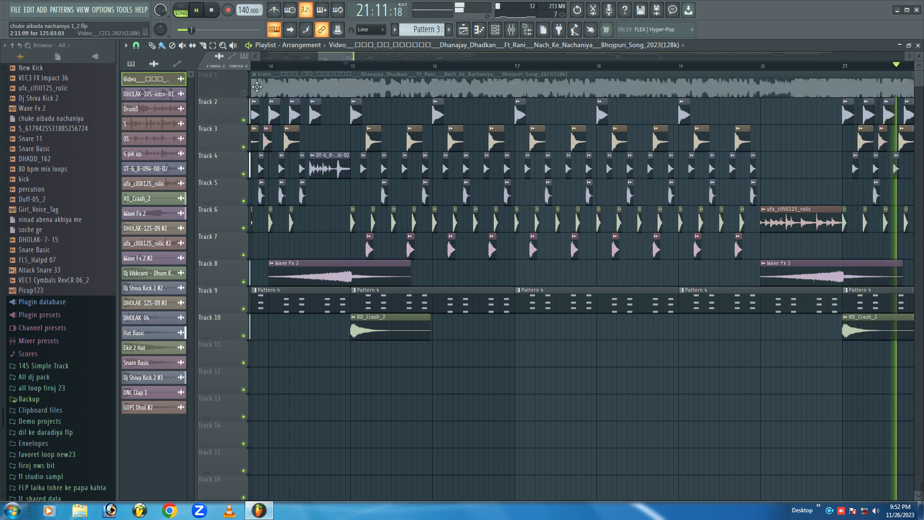
# Toggle Track 1's mute during playback of bars 21 to 31 to hear the drum programming alone and with the song
pyautogui.moveTo(355, 57); pyautogui.dragTo(381, 58)
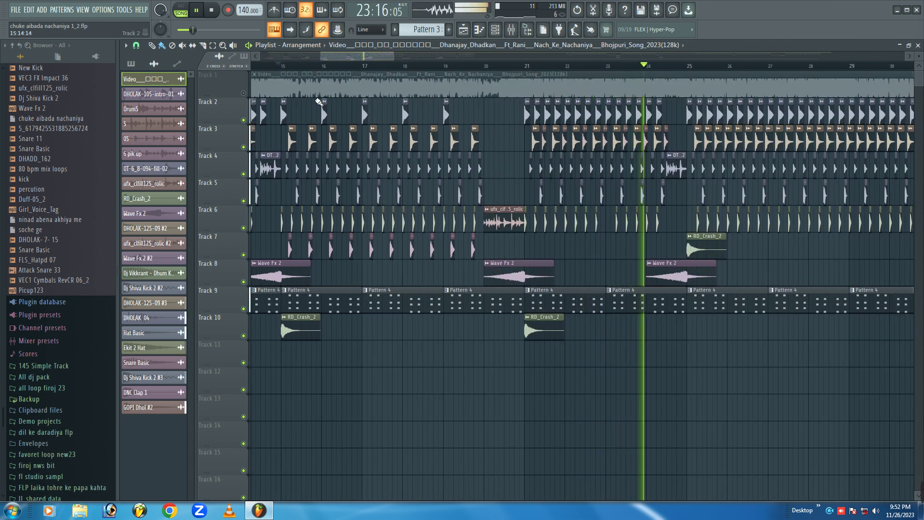
pyautogui.click(244, 94)
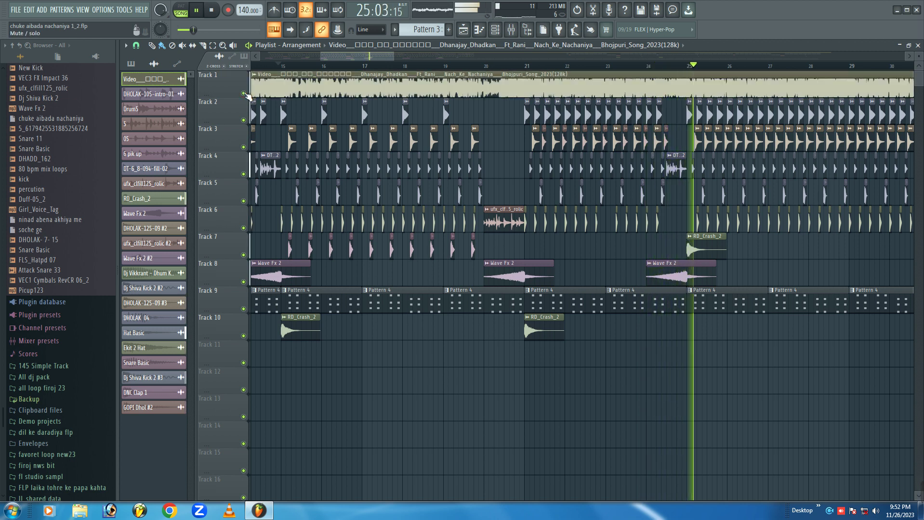
pyautogui.click(244, 94)
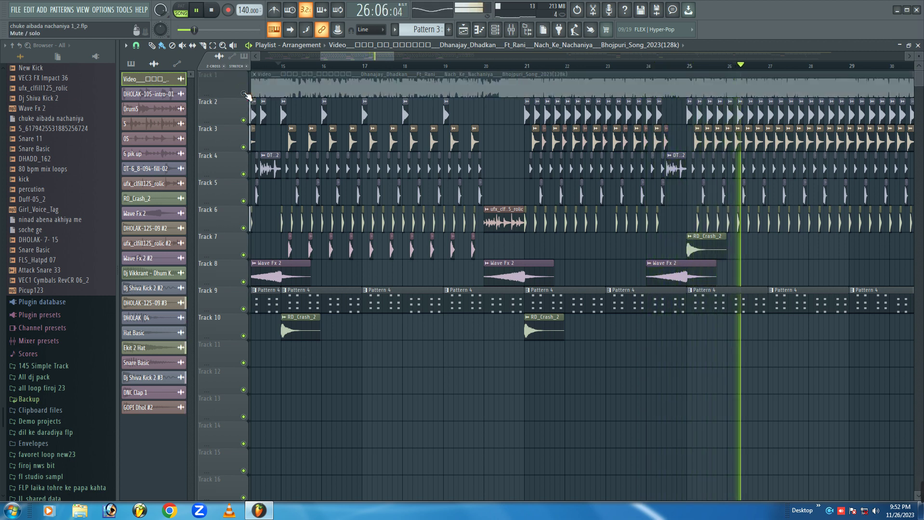
pyautogui.moveTo(384, 57); pyautogui.dragTo(406, 57)
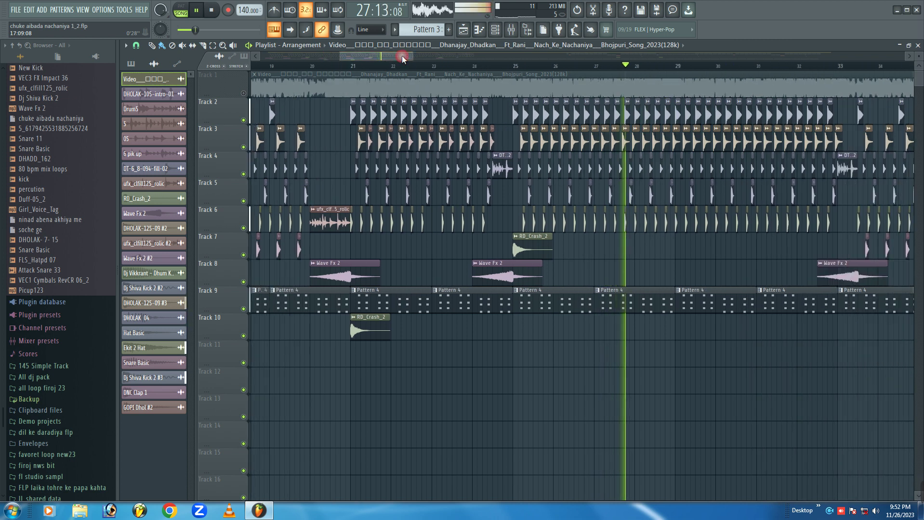
pyautogui.click(244, 94)
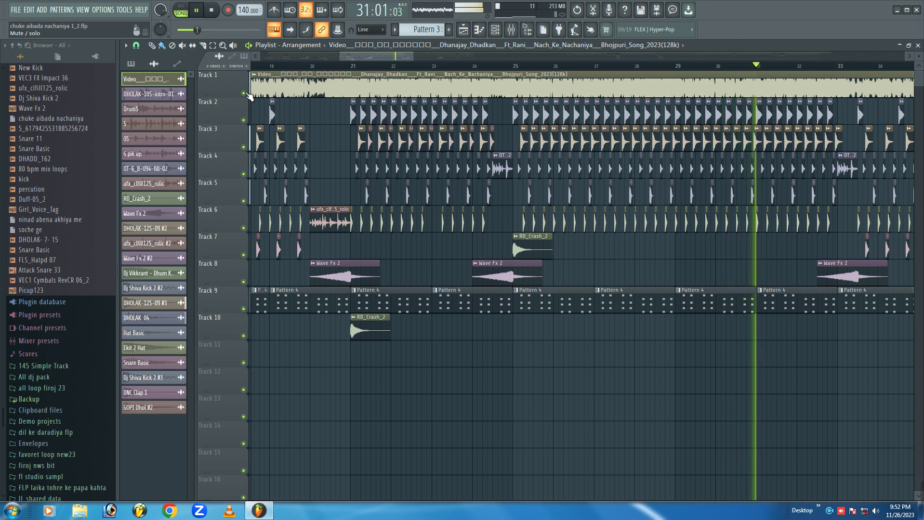
pyautogui.click(244, 93)
# Listen to bars 33 to 38, briefly bringing the Track 1 song back in before muting it again
pyautogui.moveTo(380, 57); pyautogui.dragTo(421, 56)
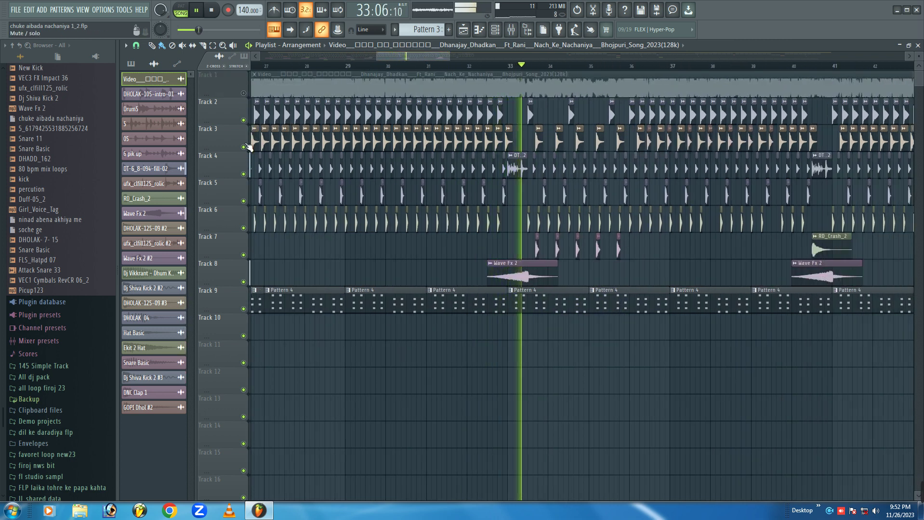
pyautogui.click(243, 93)
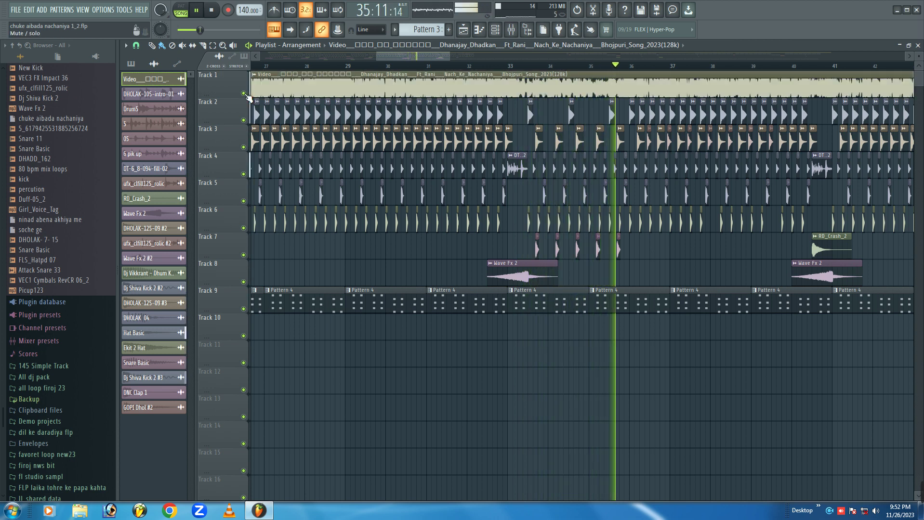
pyautogui.click(244, 93)
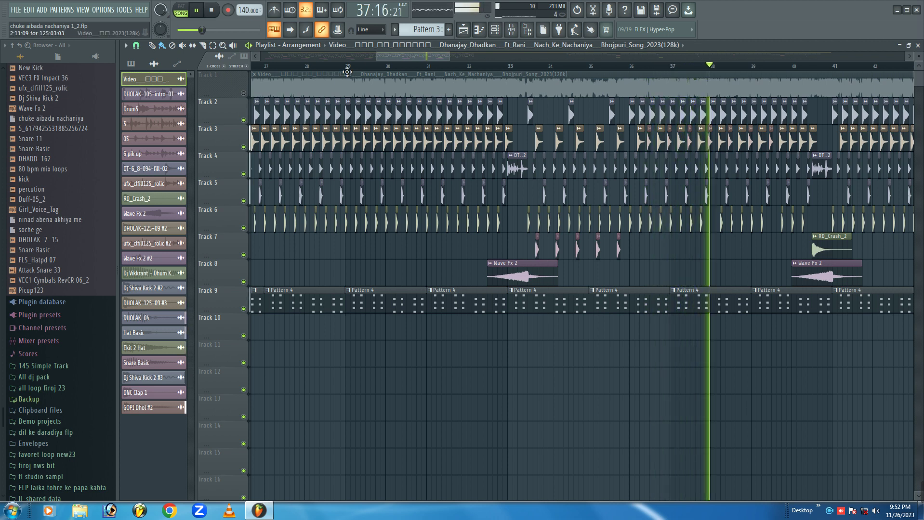
pyautogui.moveTo(403, 54); pyautogui.dragTo(429, 56)
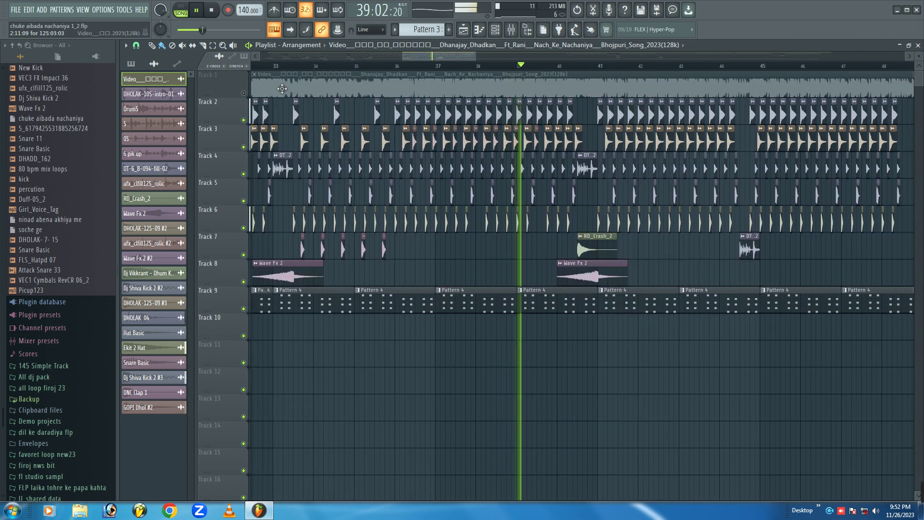
# Switch Track 1 on and off twice during bars 39 to 44, leave it muted, and stop playback
pyautogui.click(244, 93)
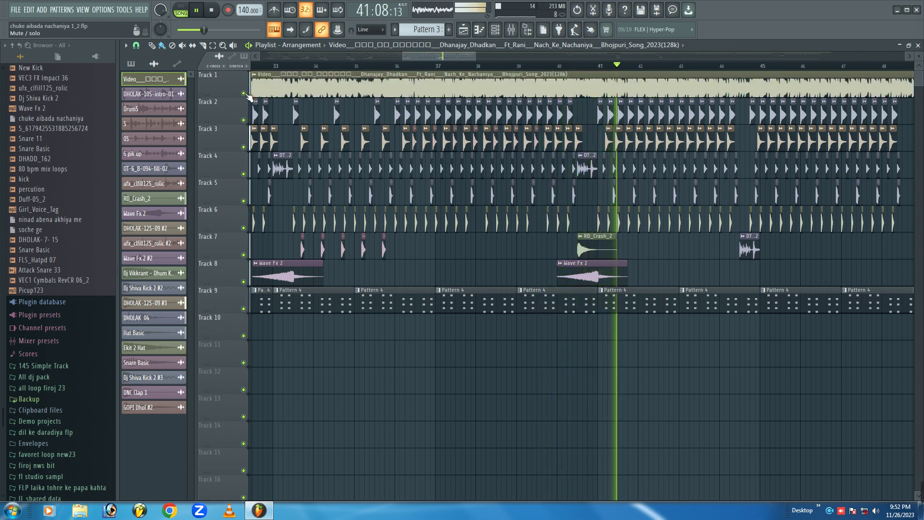
pyautogui.click(244, 94)
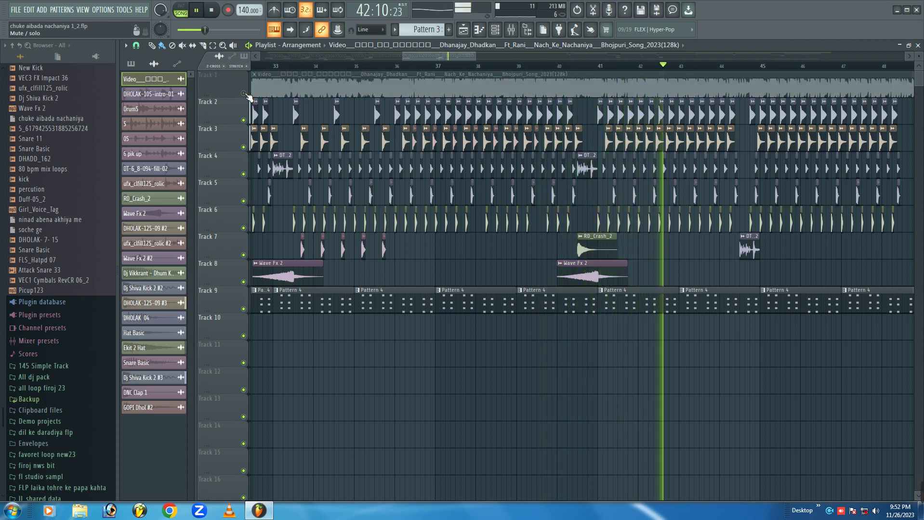
pyautogui.click(244, 94)
pyautogui.click(244, 94)
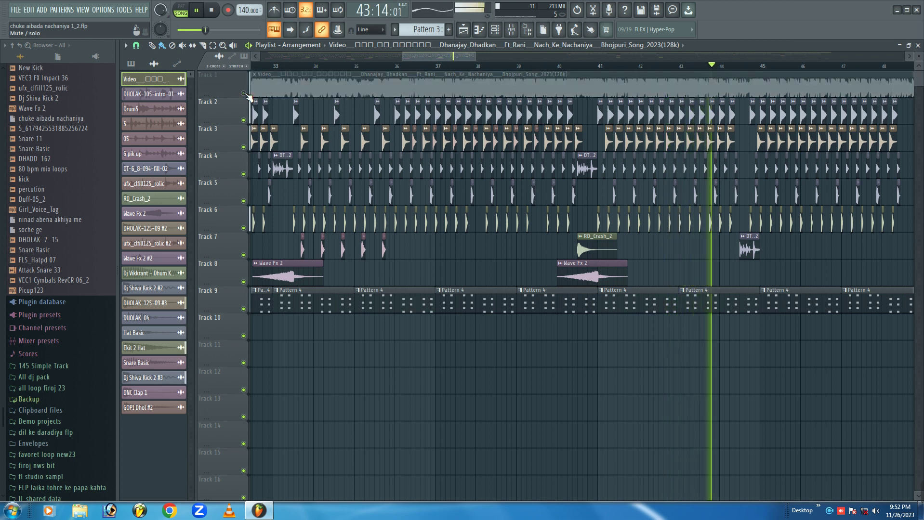
pyautogui.moveTo(470, 54); pyautogui.dragTo(496, 55)
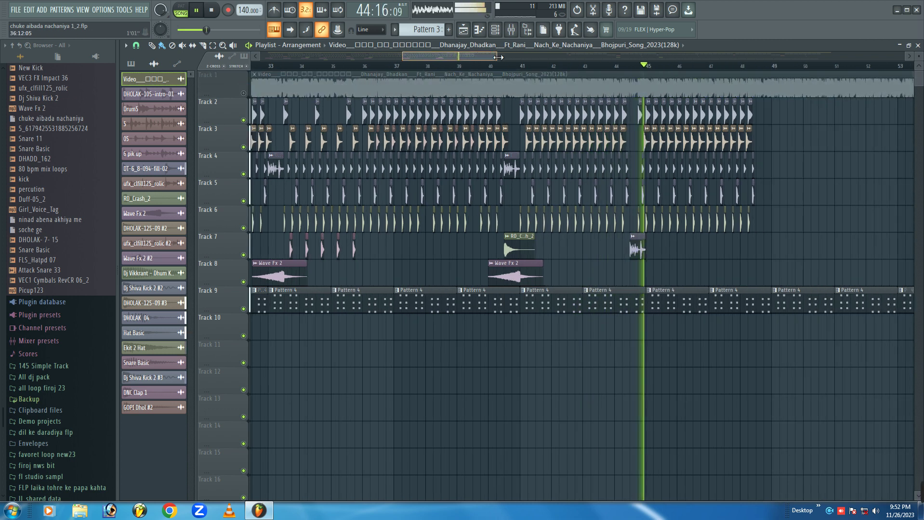
pyautogui.press('space')
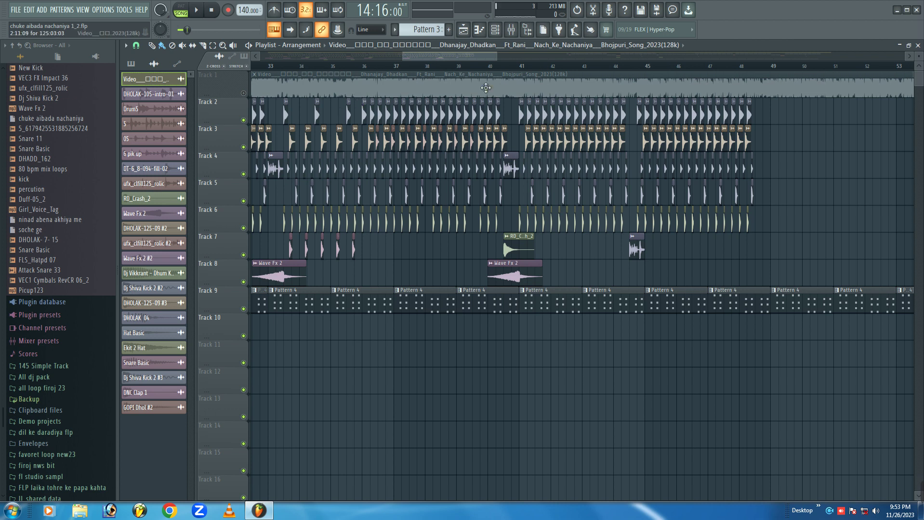
# Move the DT-6_8-094-fill-02 clip on Track 7 earlier to start at 44:08:00, with the playback position set there
pyautogui.scroll(4, 509, 71)
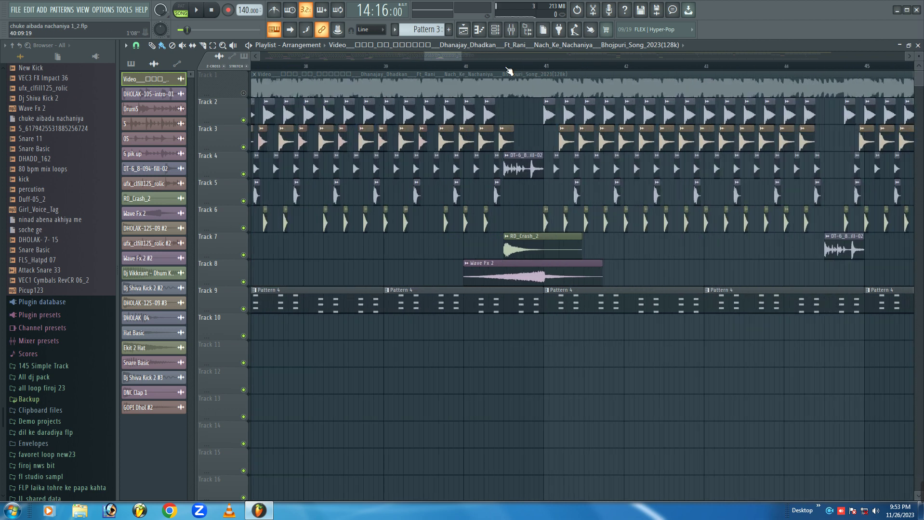
pyautogui.scroll(4, 508, 71)
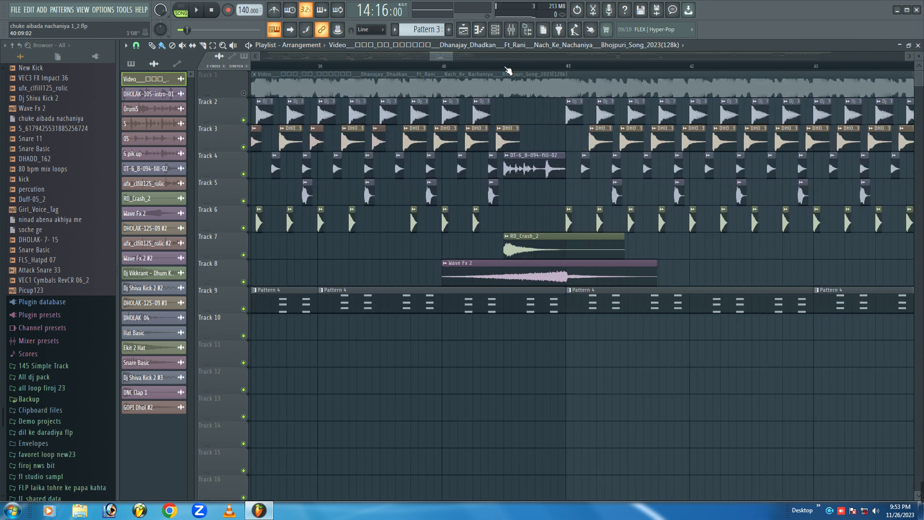
pyautogui.moveTo(445, 57); pyautogui.dragTo(468, 58)
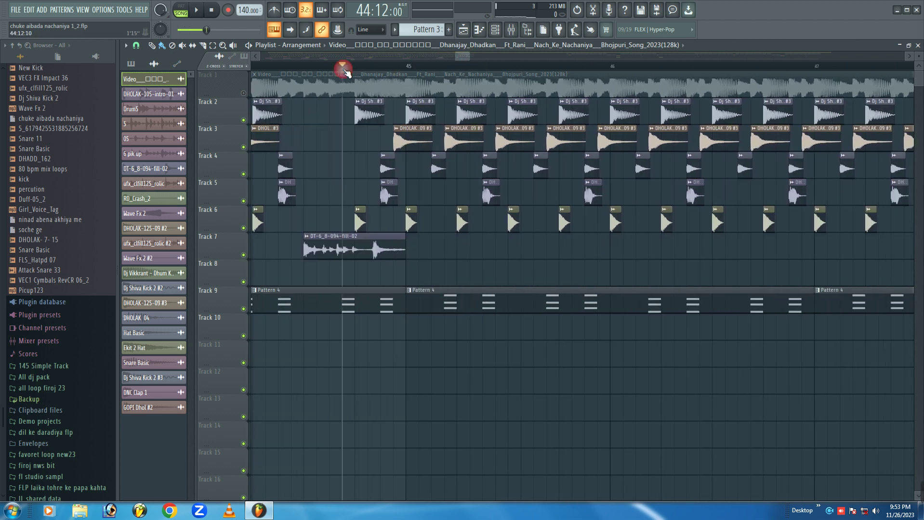
pyautogui.scroll(3, 277, 72)
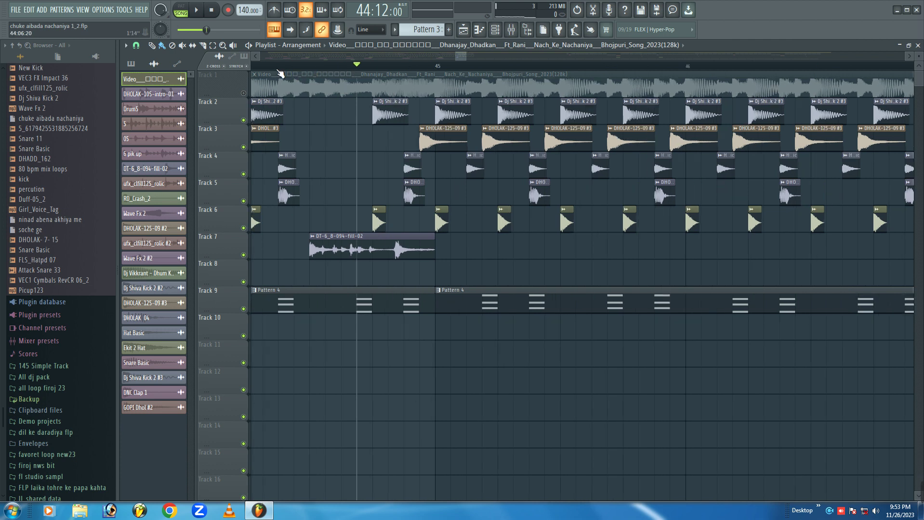
pyautogui.moveTo(407, 250); pyautogui.dragTo(373, 249)
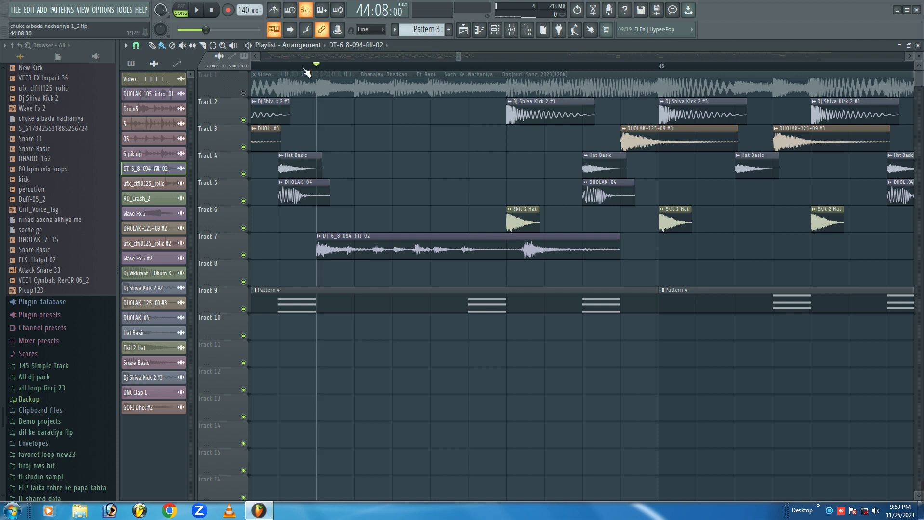
# Move the DT-6_8-094-fill-02 clip on Track 7 slightly later so that it ends at the start of bar 45
pyautogui.press('space')
pyautogui.moveTo(409, 248); pyautogui.dragTo(444, 248)
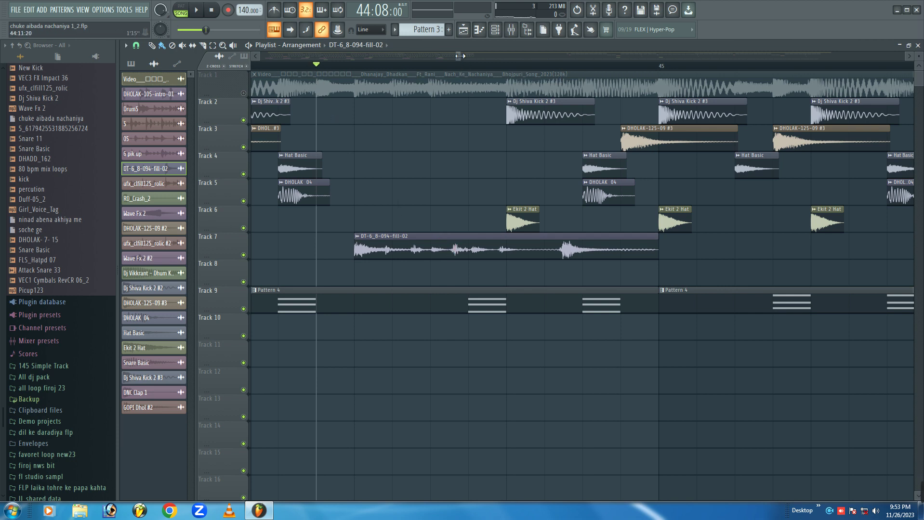
# Play bars 47 to 49 once without the song and again with Track 1 unmuted
pyautogui.moveTo(460, 56); pyautogui.dragTo(568, 76)
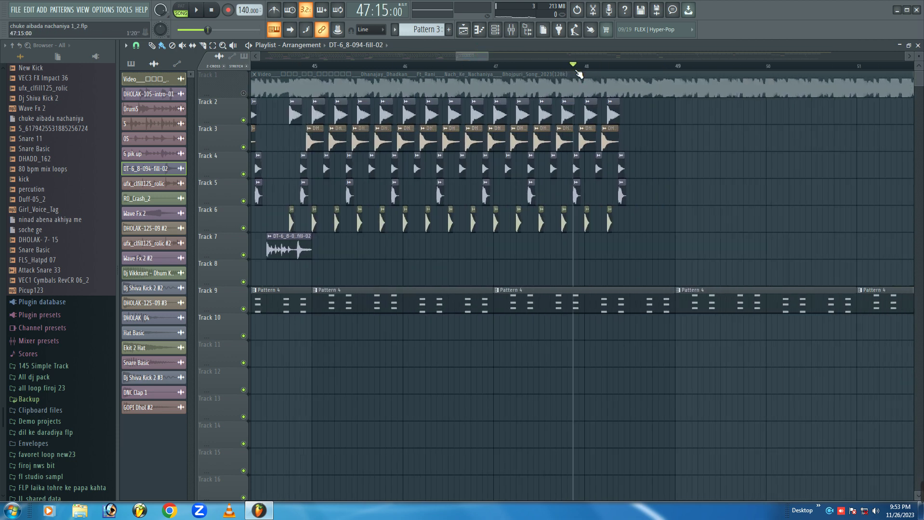
pyautogui.press('space')
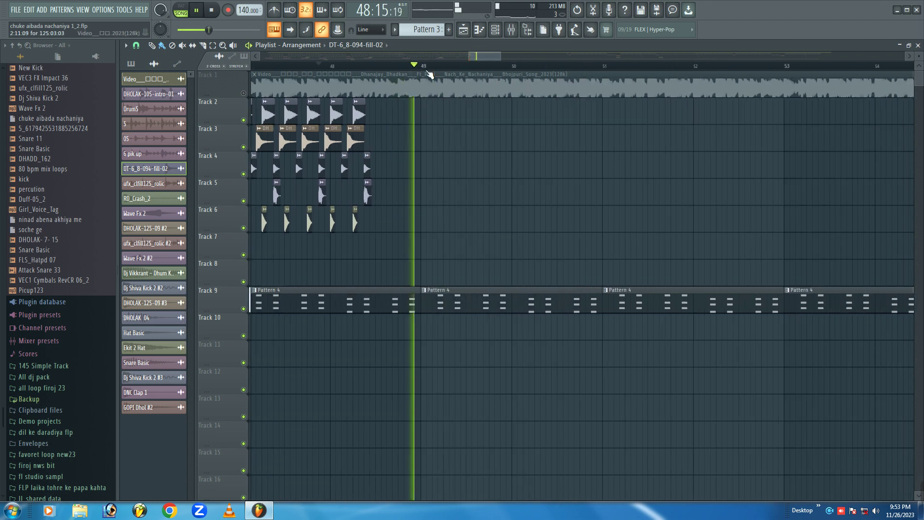
pyautogui.press('space')
pyautogui.click(244, 94)
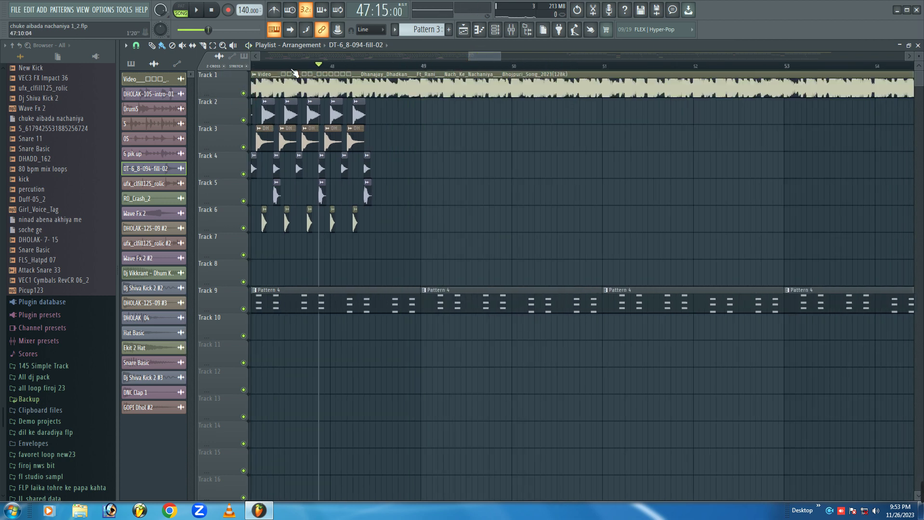
pyautogui.press('space')
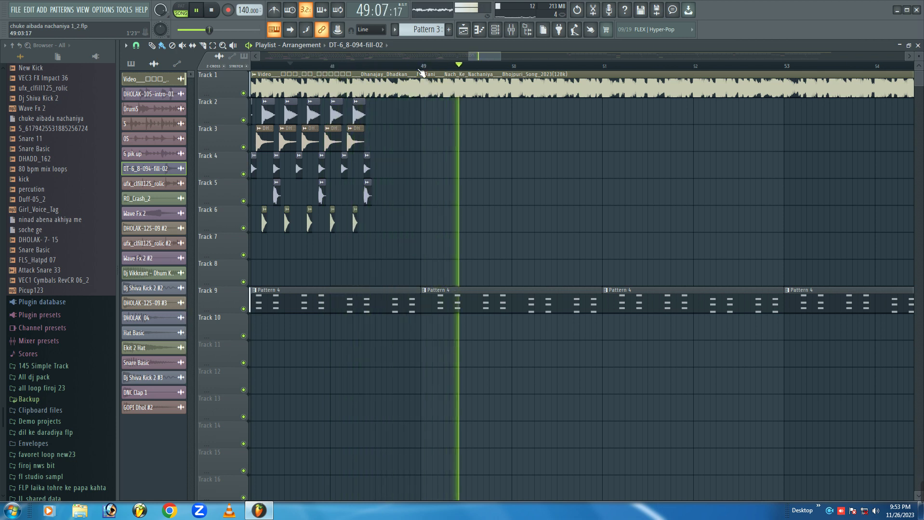
pyautogui.press('space')
# Copy the Track 2 to 8 clips from the bar 33 fill through bar 48 to directly after the bar 48 drums
pyautogui.moveTo(470, 55); pyautogui.dragTo(376, 52)
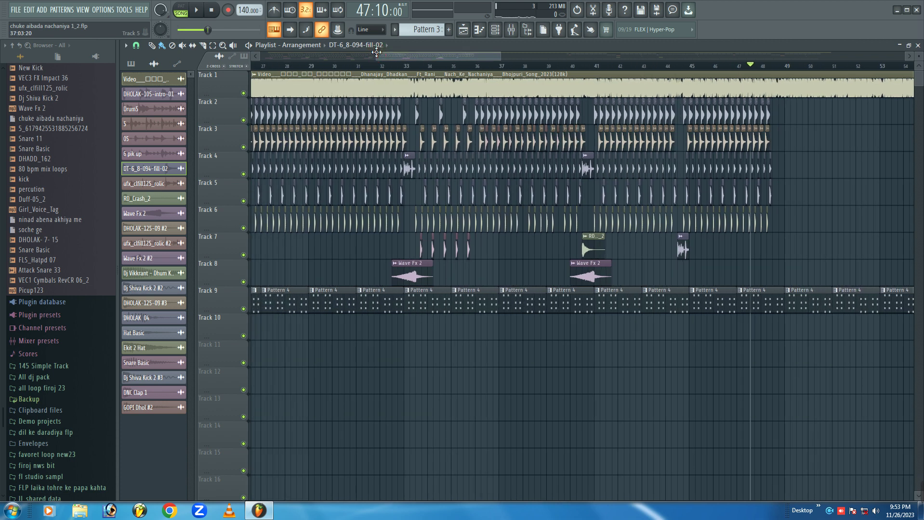
pyautogui.moveTo(800, 285); pyautogui.dragTo(413, 114)
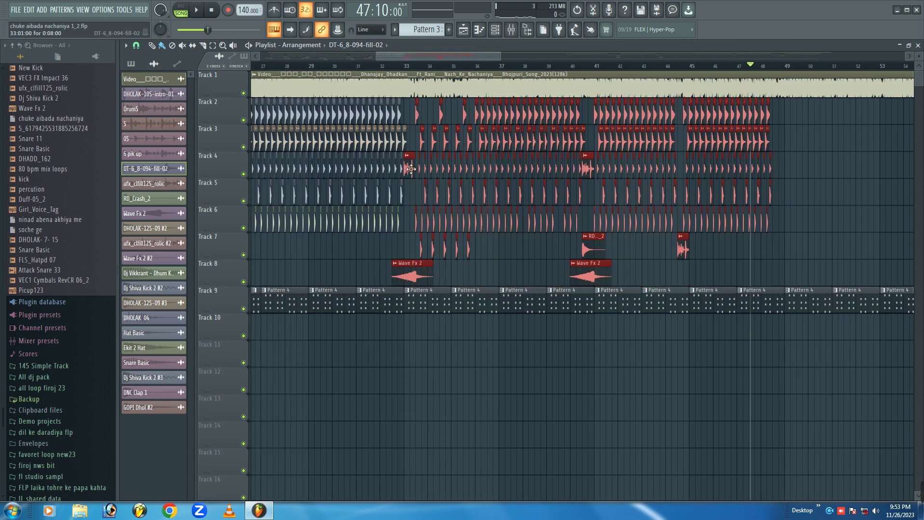
pyautogui.moveTo(411, 168); pyautogui.dragTo(777, 164)
pyautogui.moveTo(407, 57); pyautogui.dragTo(501, 53)
# Play the copied section from bar 48 to bar 52, switching Track 1 off and on, and stop with it muted
pyautogui.press('space')
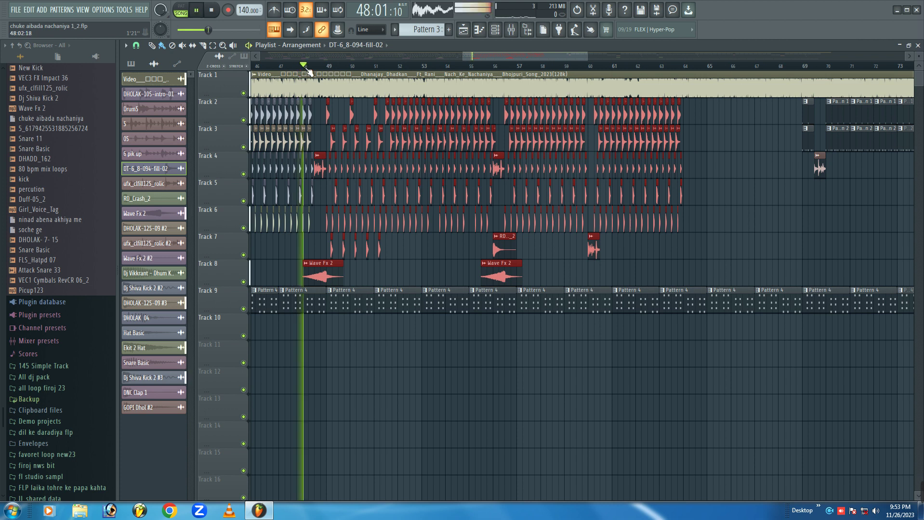
pyautogui.scroll(3, 304, 71)
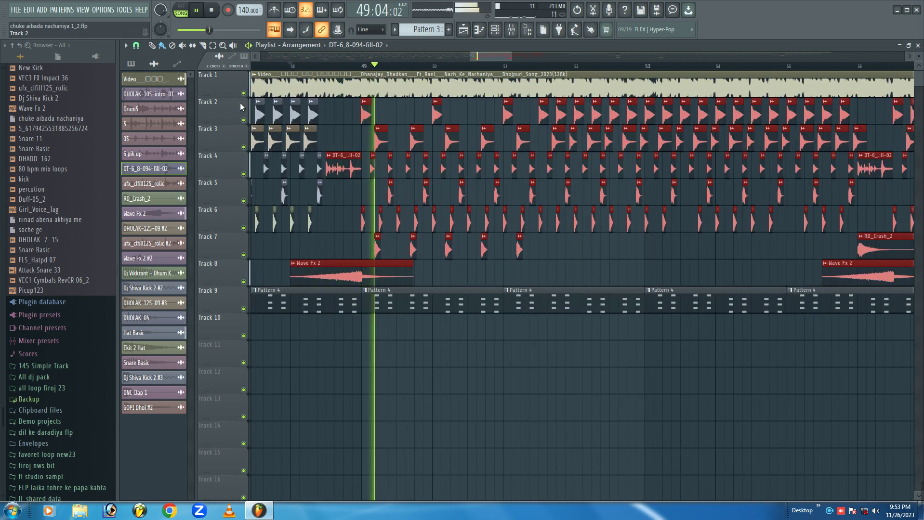
pyautogui.click(243, 93)
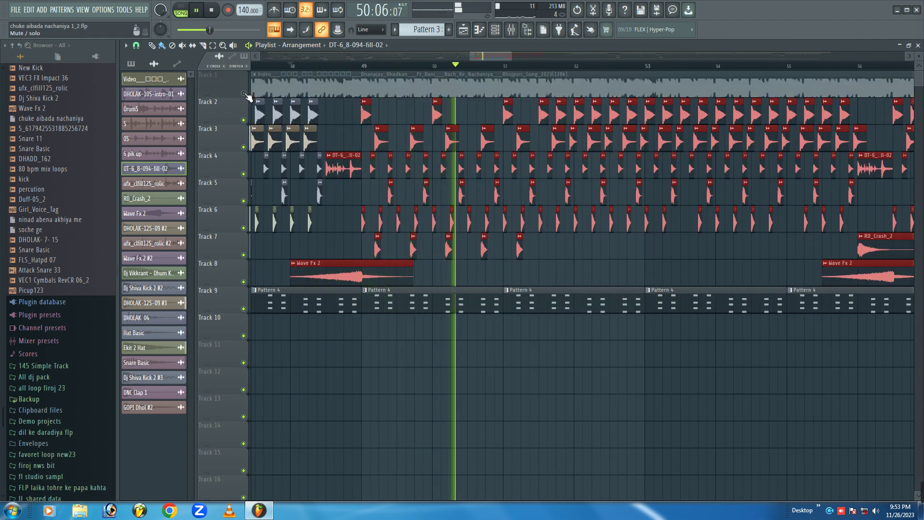
pyautogui.click(243, 94)
pyautogui.click(244, 93)
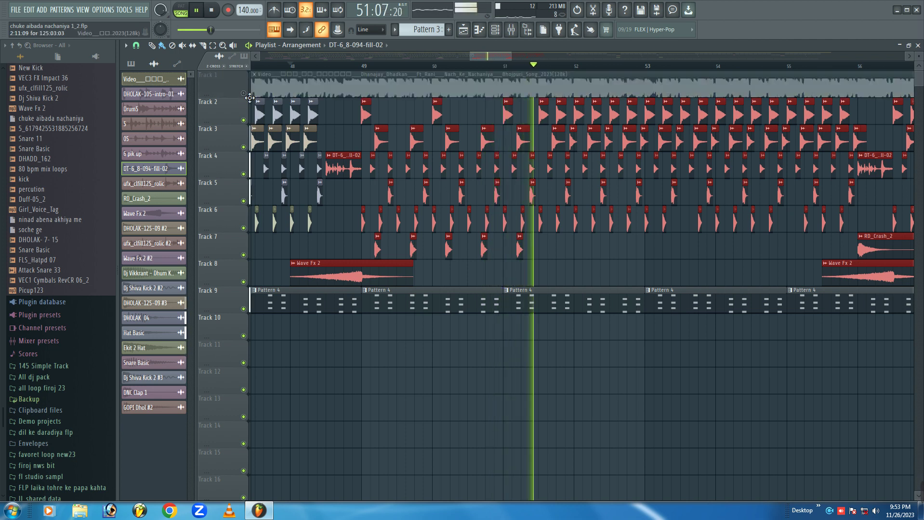
pyautogui.scroll(4, 398, 70)
pyautogui.scroll(-4, 398, 70)
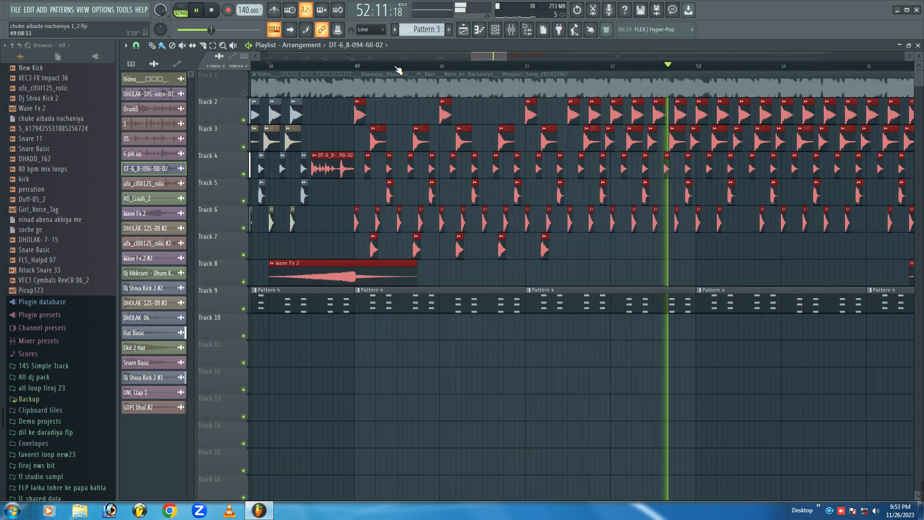
pyautogui.press('space')
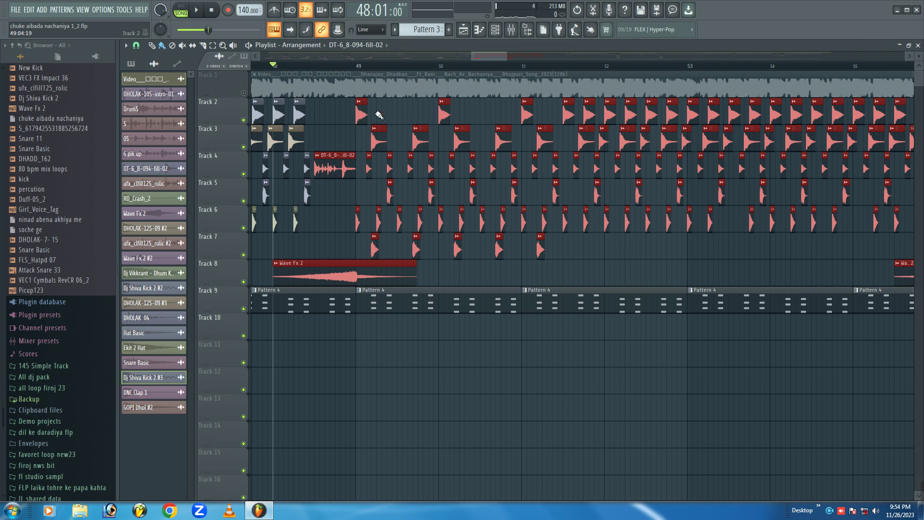
# Fill the gaps between the Track 2 kicks in bars 49 and 50 with Dj Shiva Kick 2 #3 clips and audition them with Track 1 on and off
pyautogui.click(380, 115)
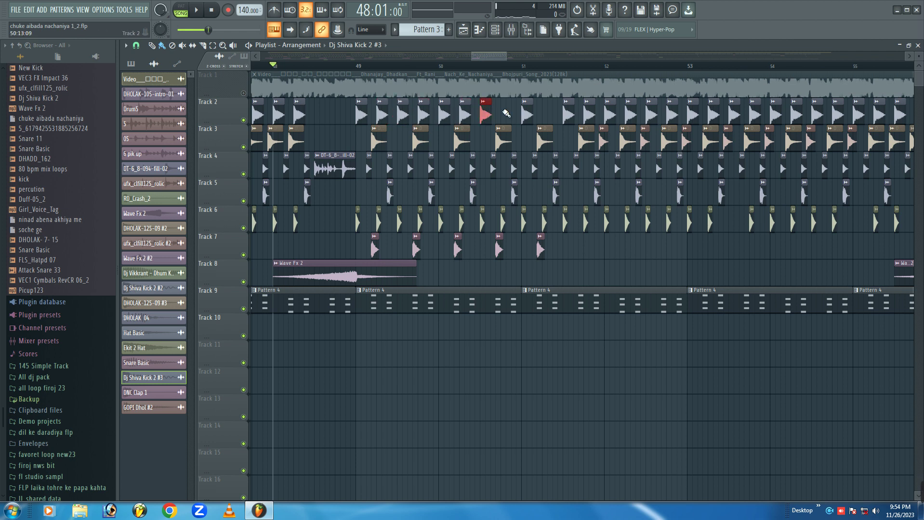
pyautogui.press('space')
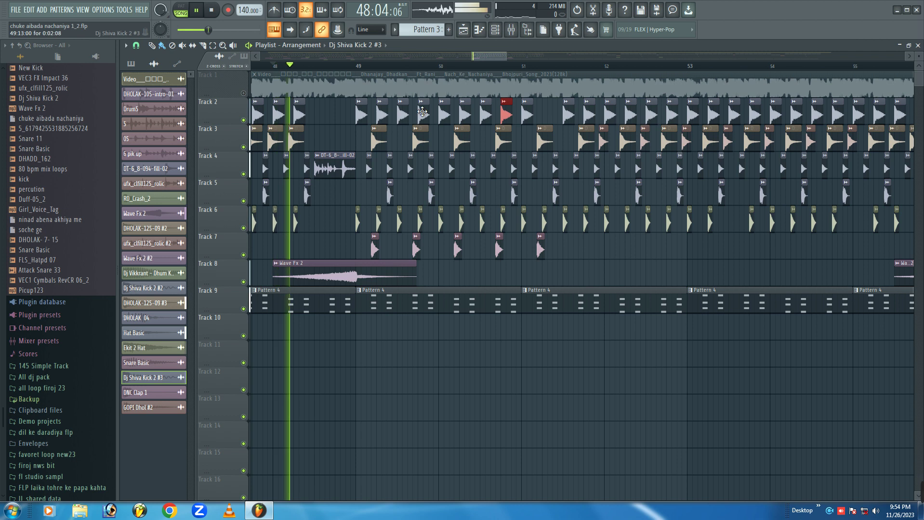
pyautogui.click(243, 93)
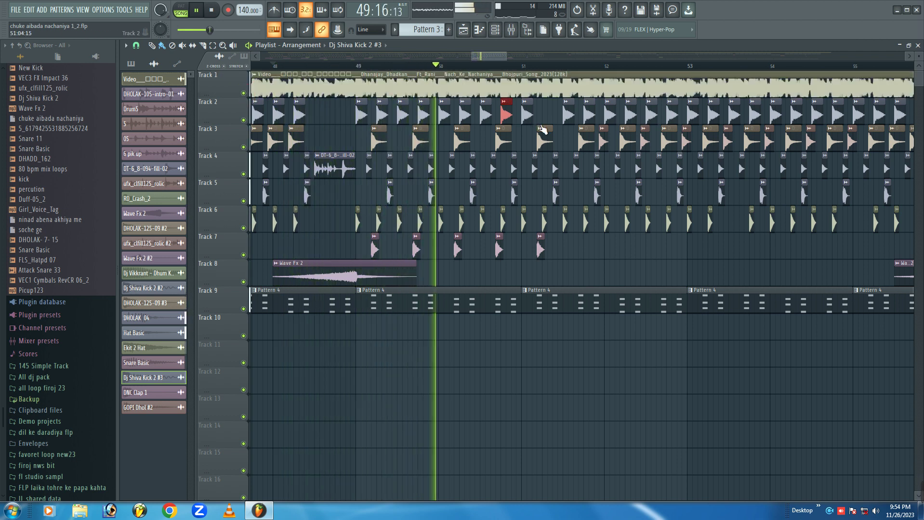
pyautogui.click(243, 93)
# Follow playback through the bar 56 fill to bar 60, listening to the drums without the song
pyautogui.moveTo(490, 58); pyautogui.dragTo(515, 59)
pyautogui.scroll(5, 476, 73)
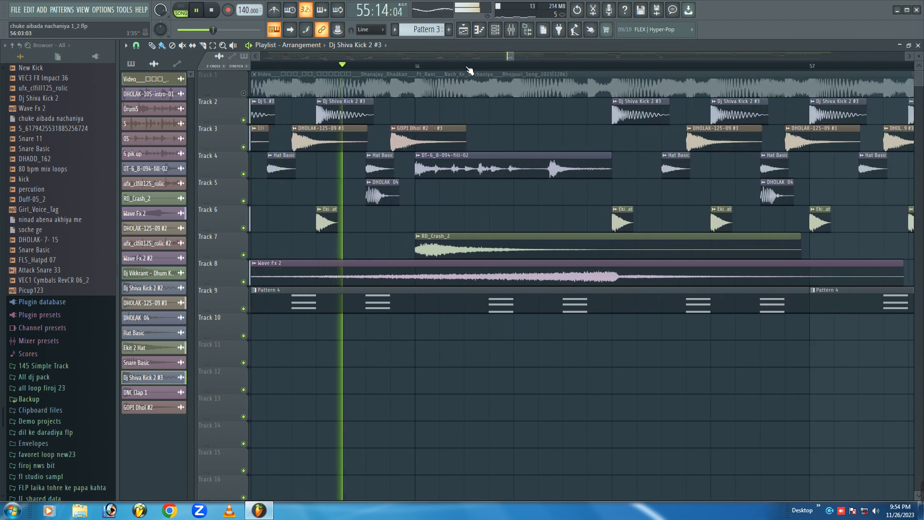
pyautogui.scroll(-1, 470, 71)
pyautogui.scroll(-3, 469, 72)
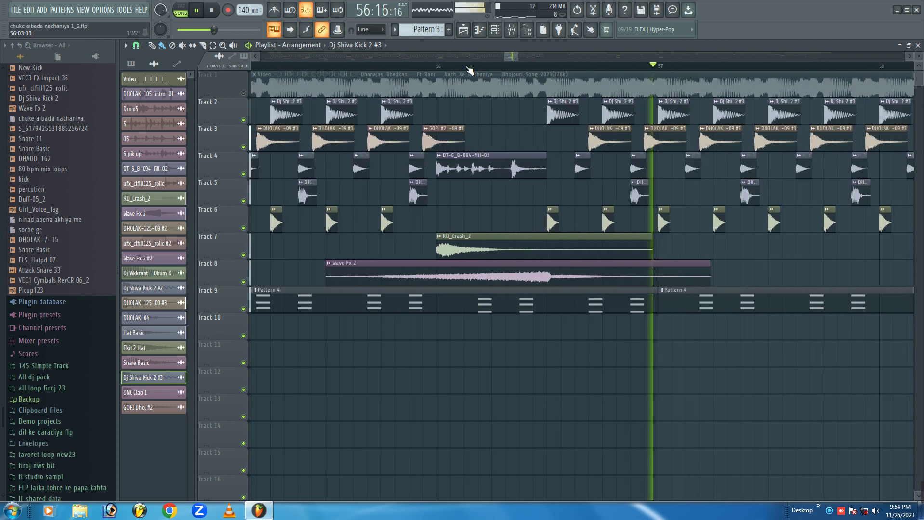
pyautogui.scroll(-2, 469, 72)
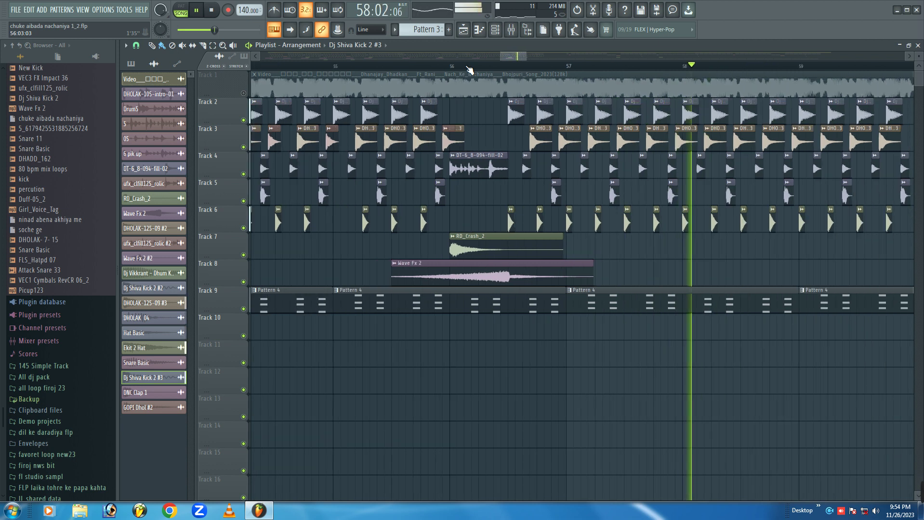
pyautogui.moveTo(525, 56); pyautogui.dragTo(552, 57)
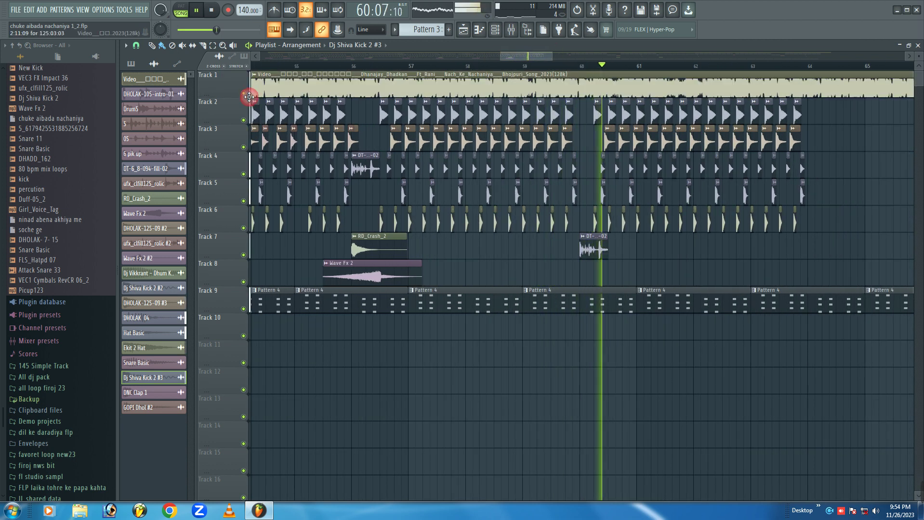
# Replay the drums with the song around the bar 56 fill, restarting playback from 54:09:00
pyautogui.click(361, 68)
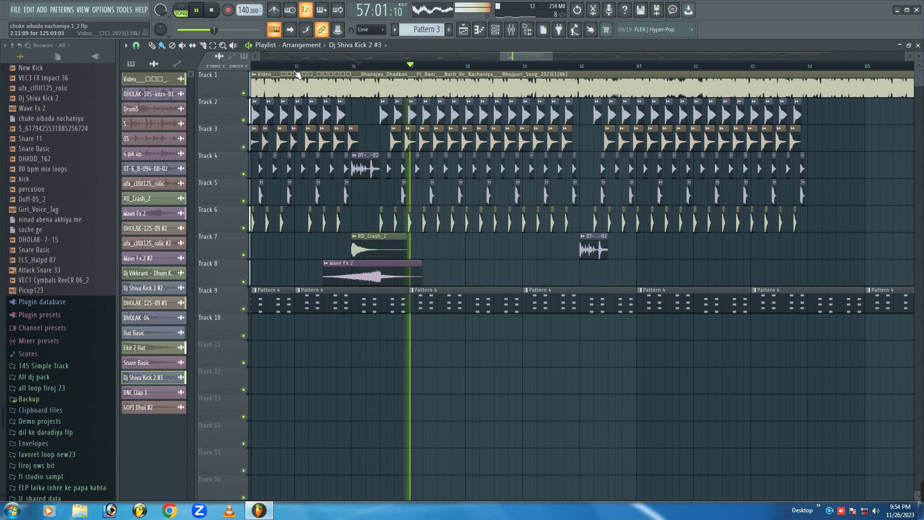
pyautogui.click(362, 75)
pyautogui.click(270, 68)
pyautogui.scroll(2, 270, 71)
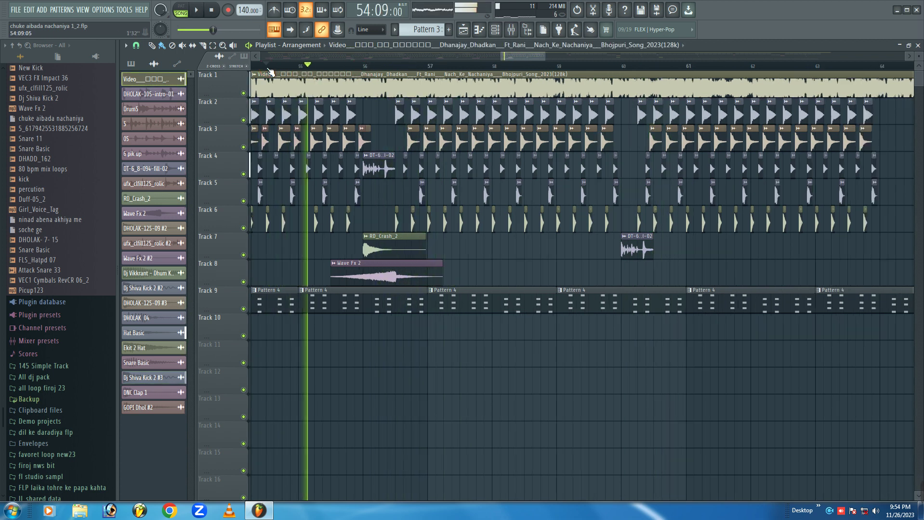
pyautogui.press('space')
pyautogui.press('space')
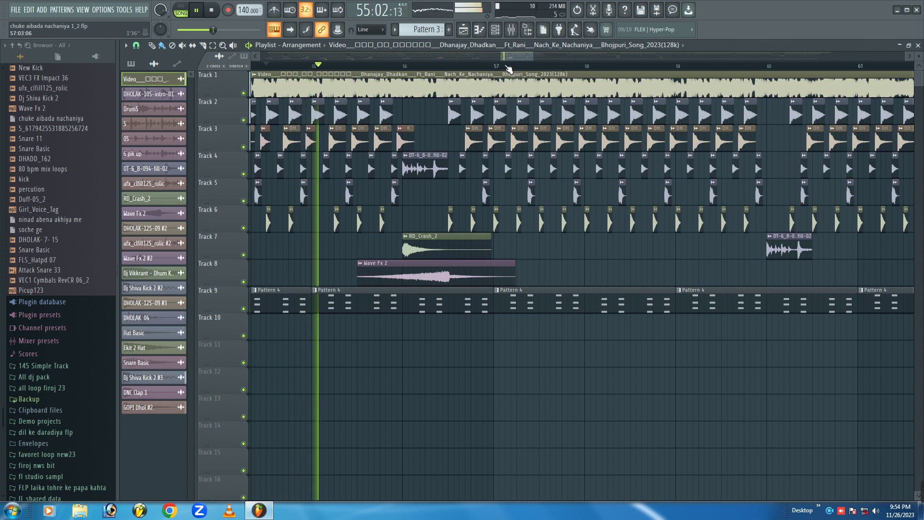
# Play the song and drums together from 51:13:00 to bar 53, and stop playback
pyautogui.moveTo(501, 55); pyautogui.dragTo(472, 54)
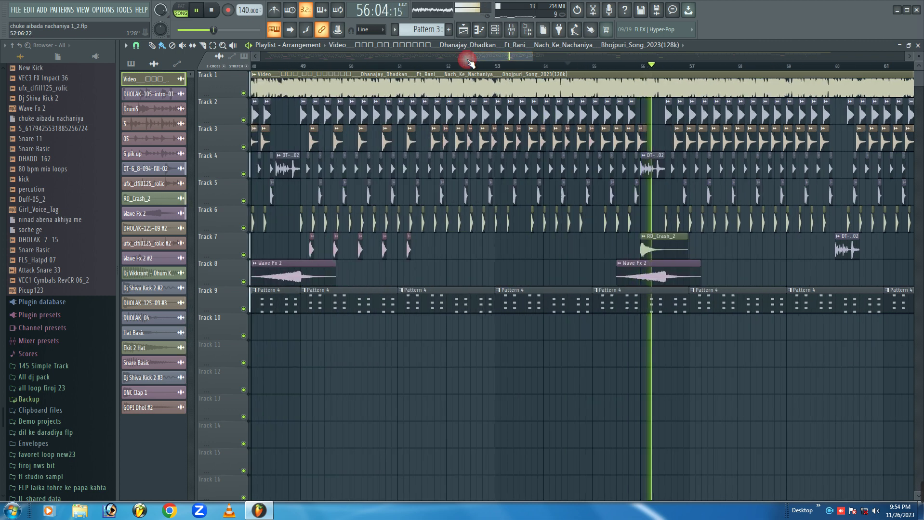
pyautogui.click(444, 67)
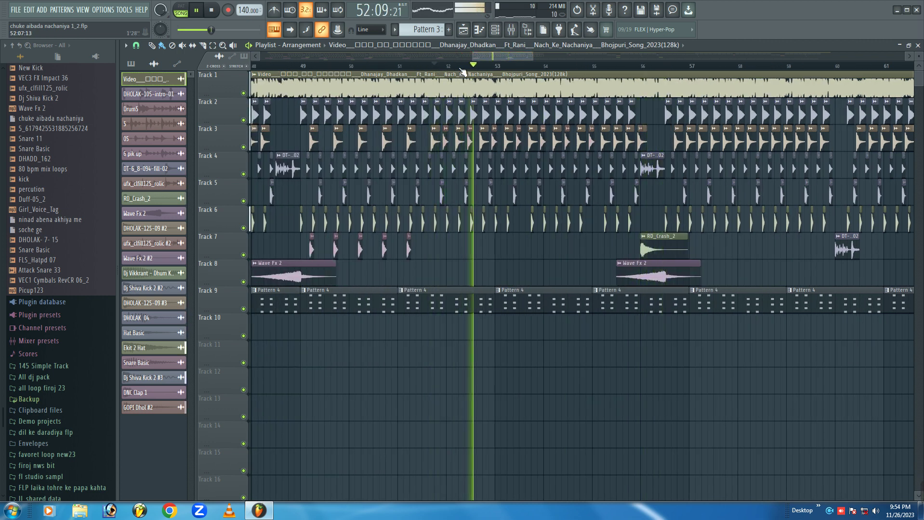
pyautogui.scroll(5, 494, 72)
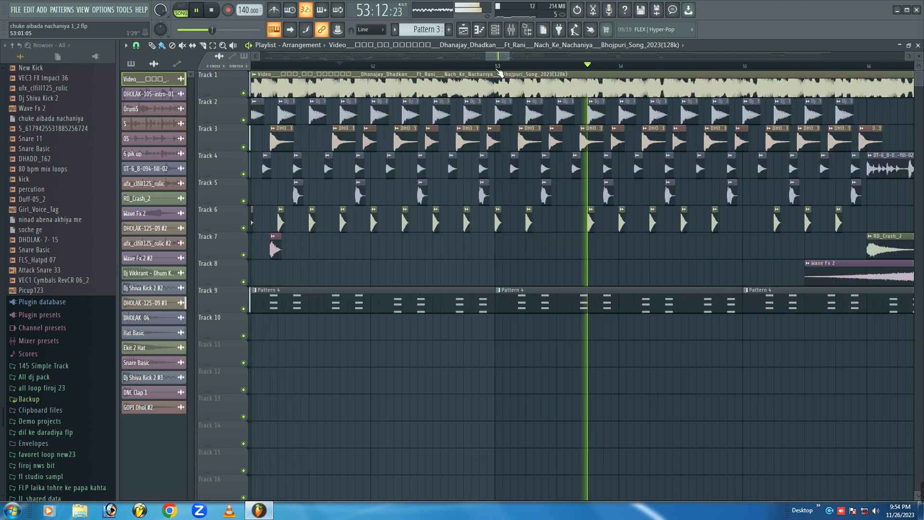
pyautogui.press('space')
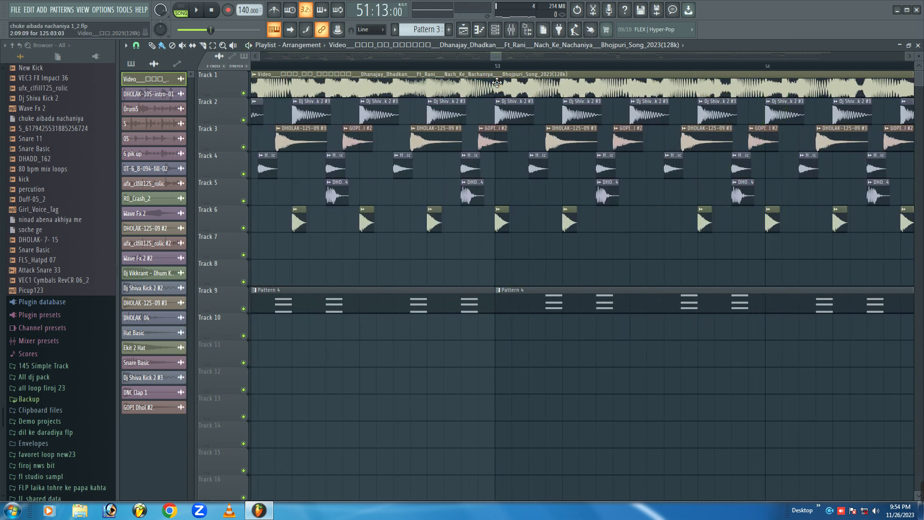
# Delete the last Dj Shiva Kick 2 #3, Hat Basic, DHOLAK 04 and DHOLAK-125-09 #3 clips before the bar 48 fill
pyautogui.moveTo(492, 58); pyautogui.dragTo(489, 57)
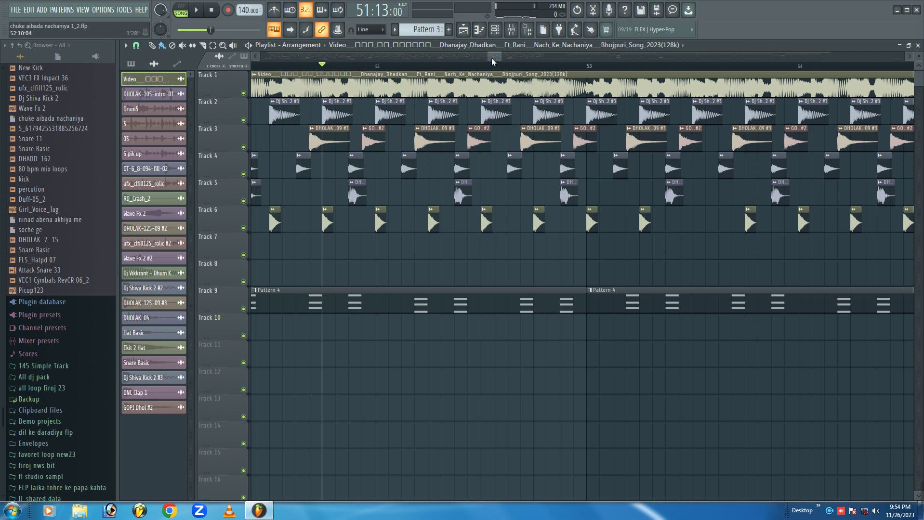
pyautogui.moveTo(491, 58); pyautogui.dragTo(478, 59)
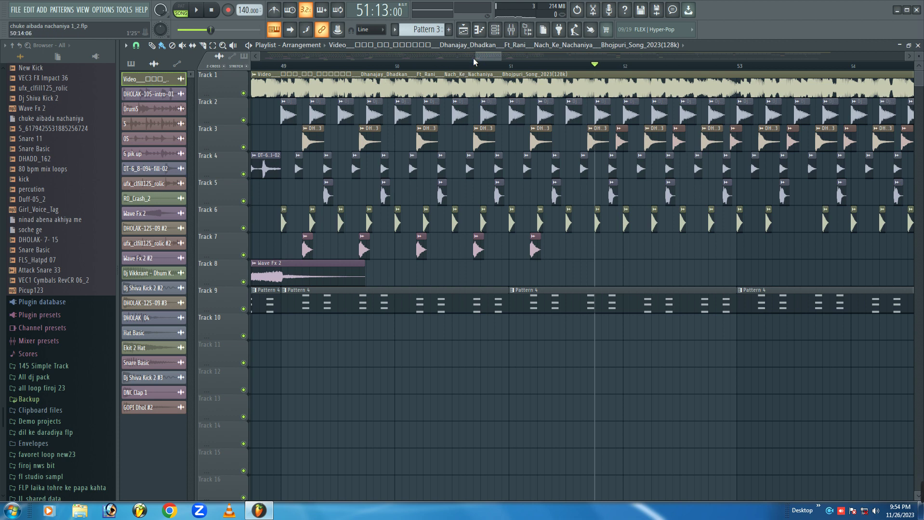
pyautogui.moveTo(476, 58); pyautogui.dragTo(469, 58)
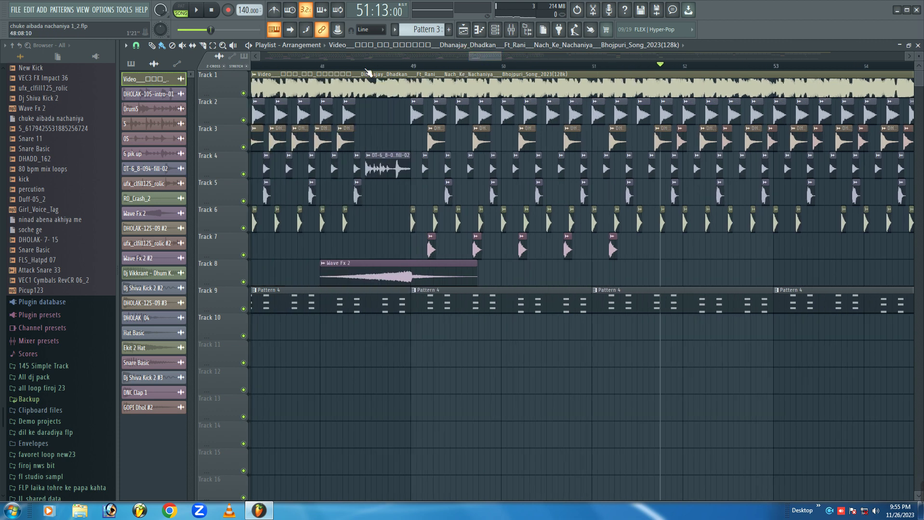
pyautogui.scroll(5, 366, 71)
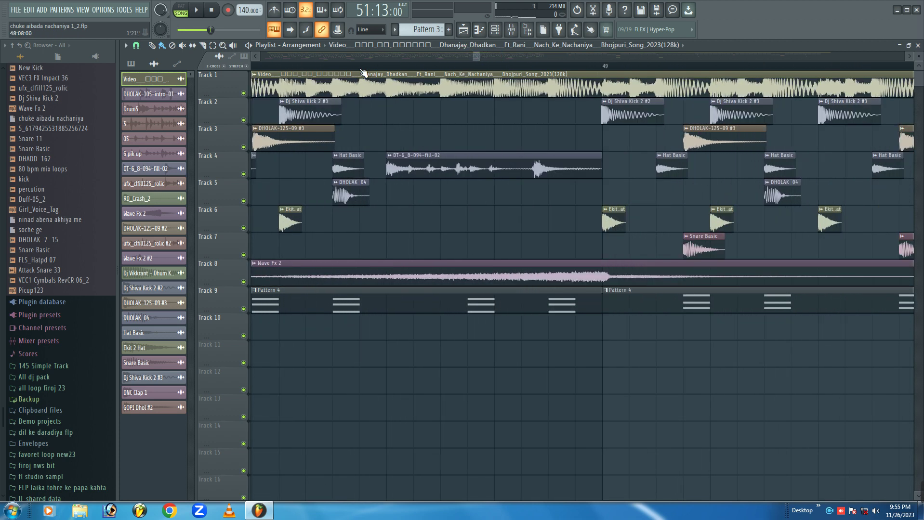
pyautogui.rightClick(314, 112)
pyautogui.rightClick(338, 160)
pyautogui.rightClick(346, 192)
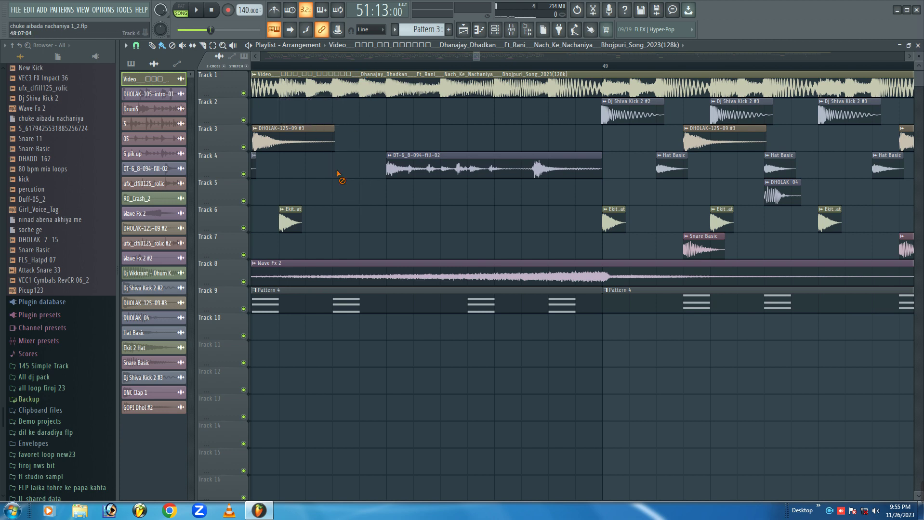
pyautogui.rightClick(334, 140)
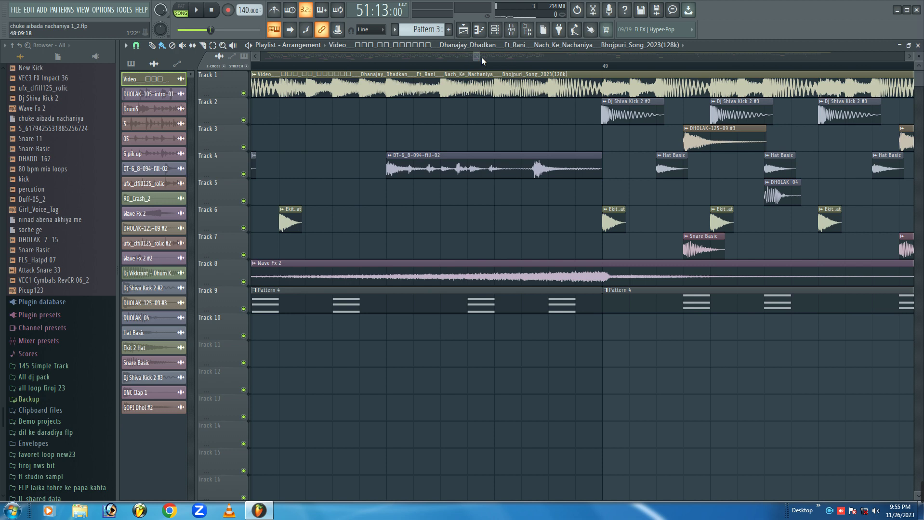
# Move the drum clips from the bar 48 fill through bar 63 so the fill starts at about 48:07, nudging the kick onto the song's beat
pyautogui.moveTo(482, 56); pyautogui.dragTo(572, 46)
pyautogui.moveTo(766, 255); pyautogui.dragTo(270, 103)
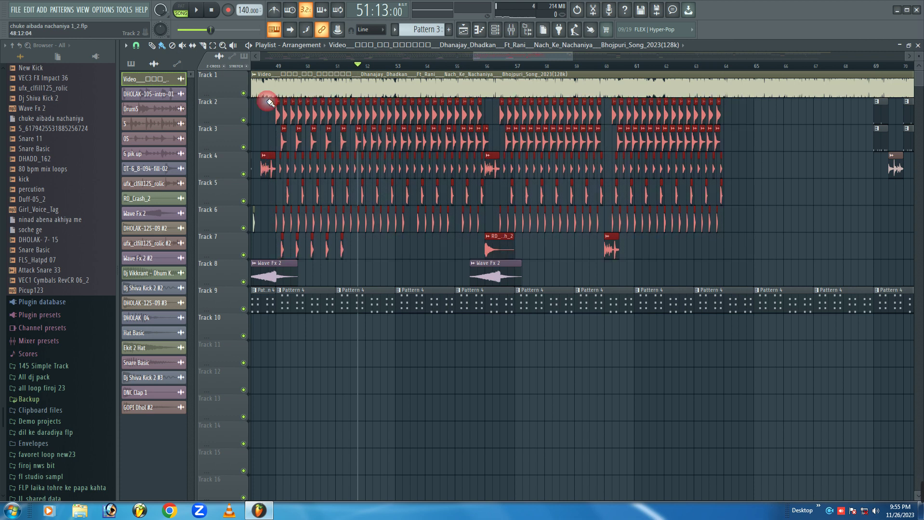
pyautogui.moveTo(473, 58); pyautogui.dragTo(425, 64)
pyautogui.scroll(8, 414, 71)
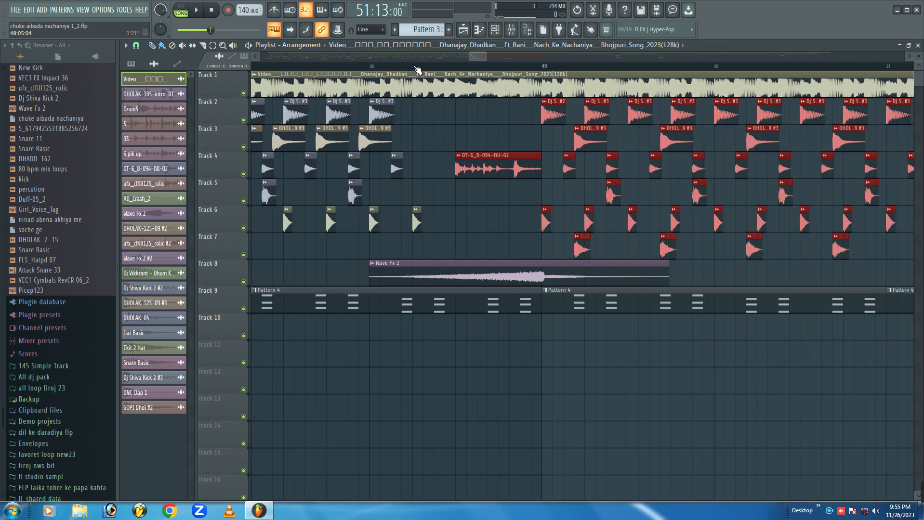
pyautogui.scroll(4, 417, 70)
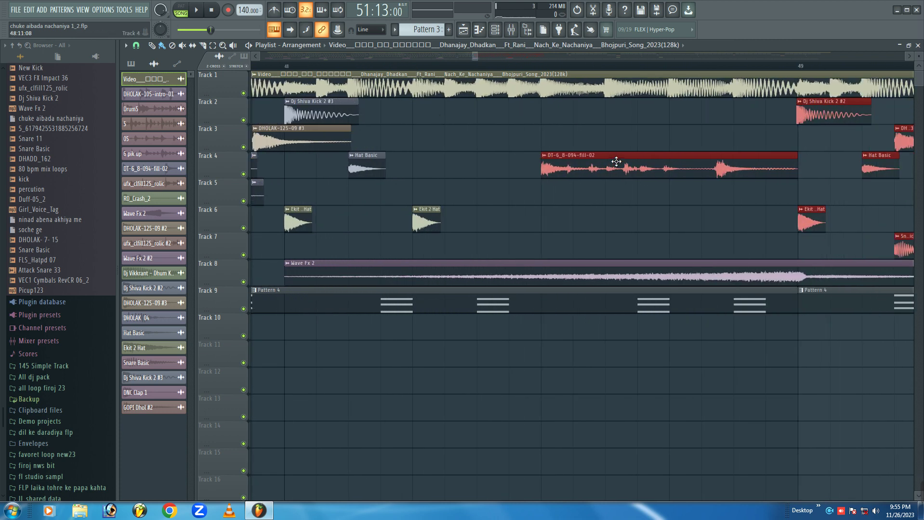
pyautogui.moveTo(616, 161); pyautogui.dragTo(494, 175)
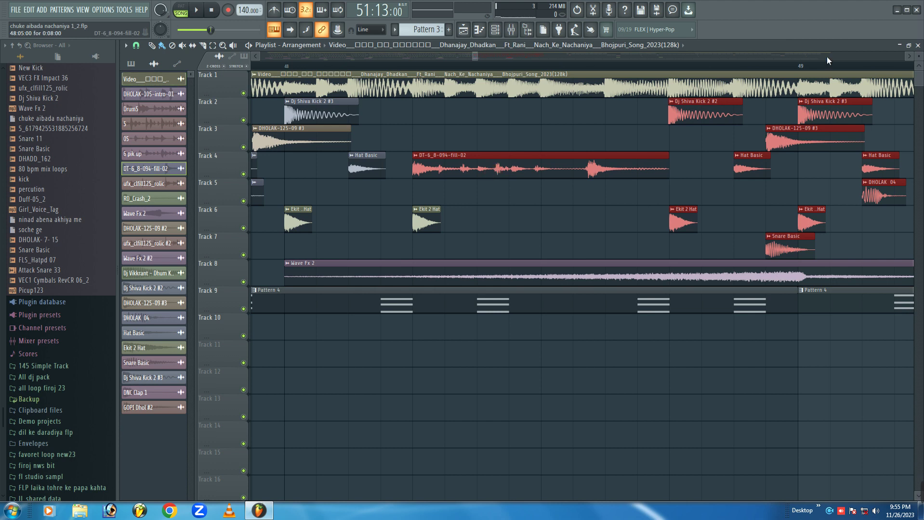
pyautogui.moveTo(700, 114); pyautogui.dragTo(753, 112)
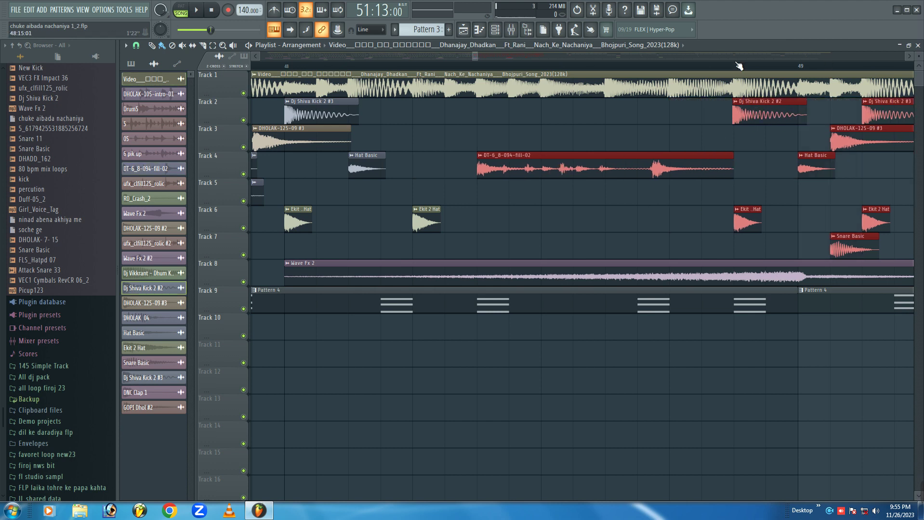
pyautogui.scroll(4, 739, 66)
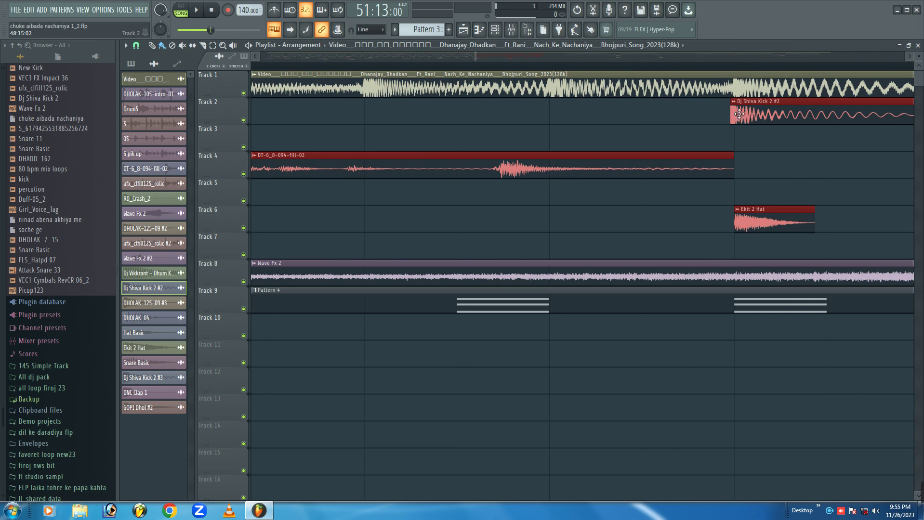
pyautogui.moveTo(739, 114); pyautogui.dragTo(743, 117)
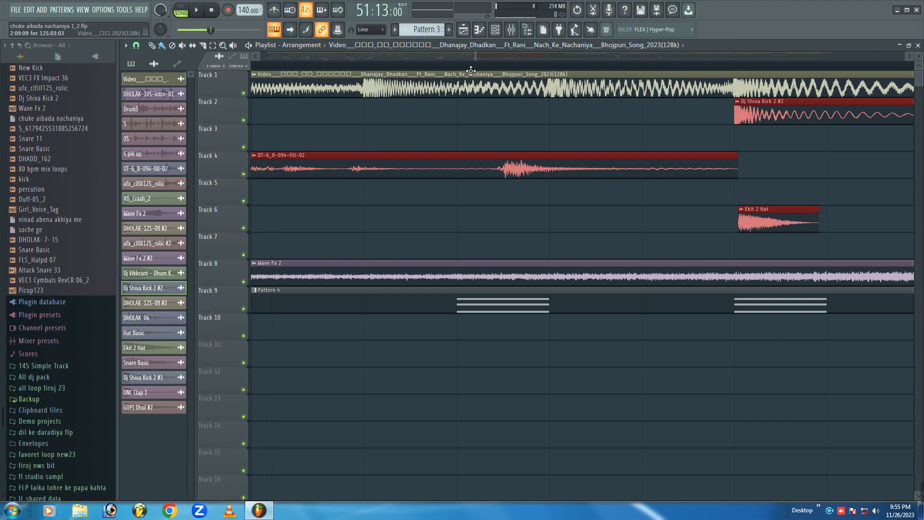
# Play the song and drums together around the bar 48 fill into bar 50, and stop playback
pyautogui.scroll(-4, 478, 68)
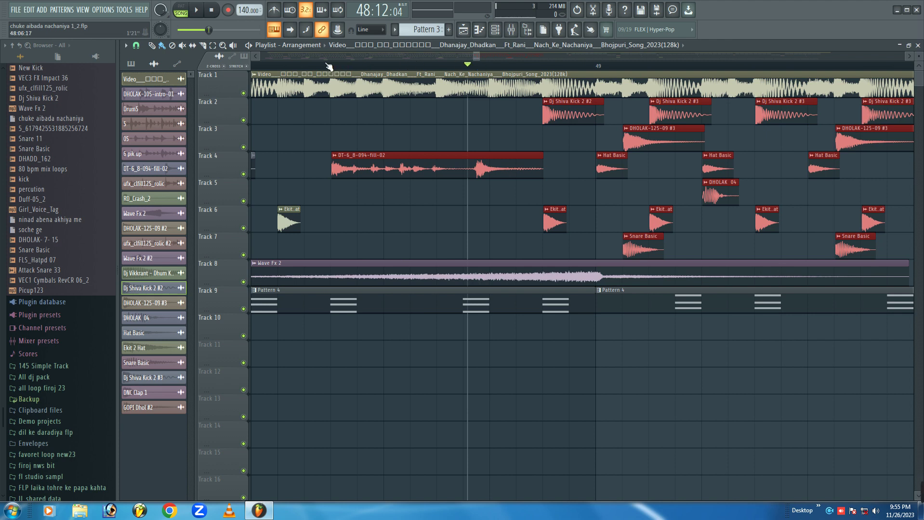
pyautogui.press('space')
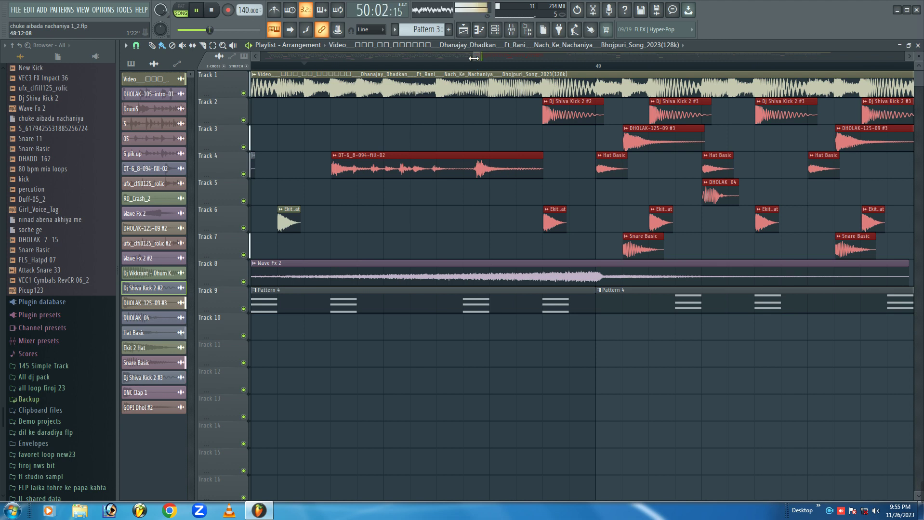
pyautogui.moveTo(473, 58); pyautogui.dragTo(452, 59)
pyautogui.press('space')
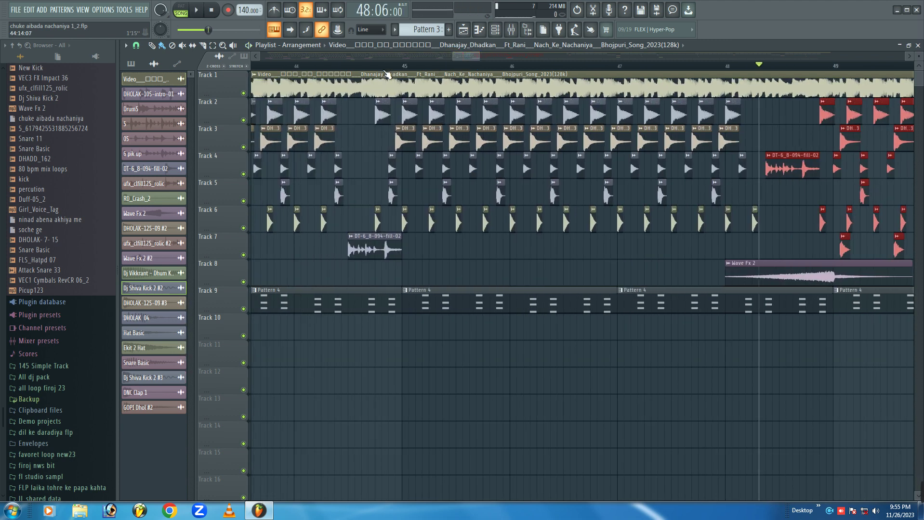
# Shift the drum clips from the bar 44 fill through bar 48 two steps later, so the fill starts at 44:11
pyautogui.scroll(-3, 486, 169)
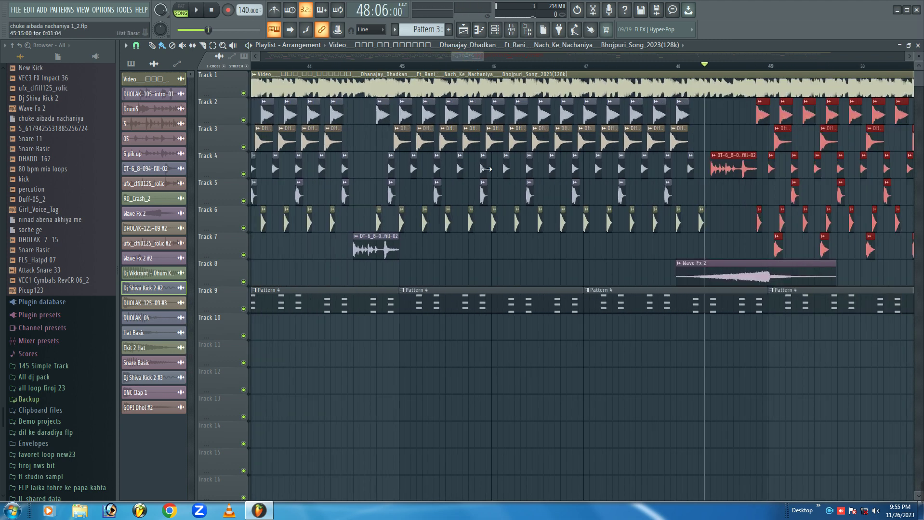
pyautogui.moveTo(700, 259); pyautogui.dragTo(395, 118)
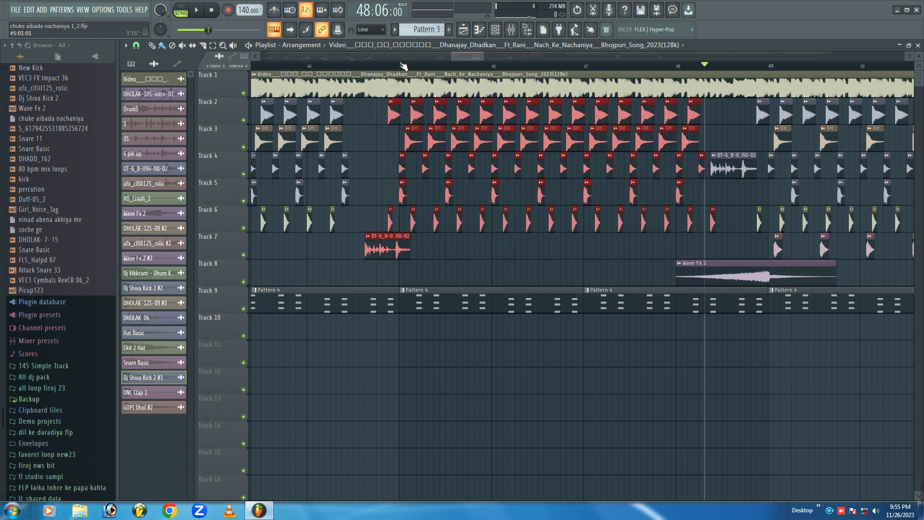
pyautogui.scroll(5, 402, 66)
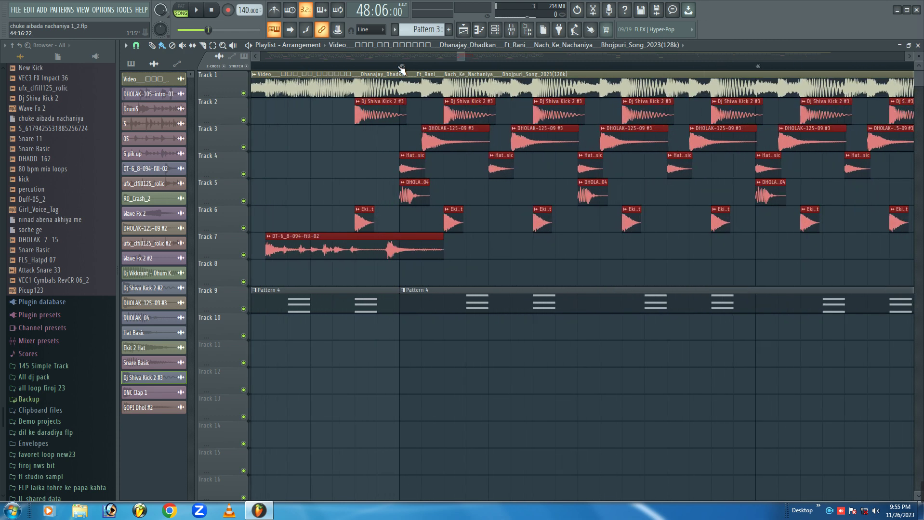
pyautogui.scroll(3, 402, 67)
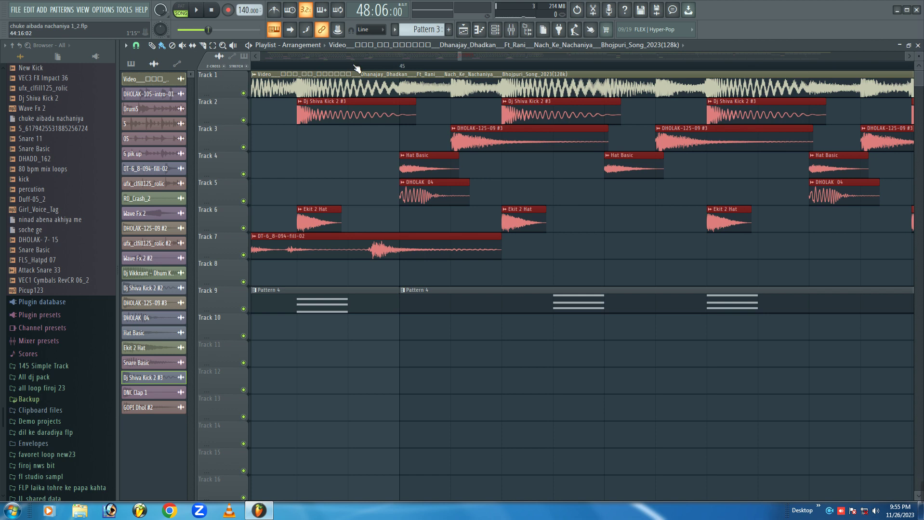
pyautogui.scroll(-8, 357, 68)
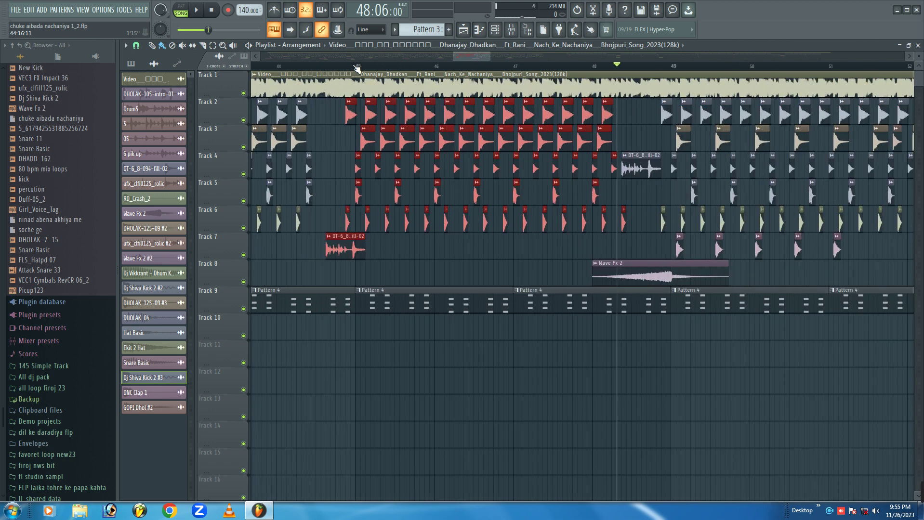
# Examine how the song and drum clips line up around the bar 44 and bar 40 fills, placing the playback position at 44:03 and 40:09
pyautogui.click(286, 67)
pyautogui.scroll(6, 288, 67)
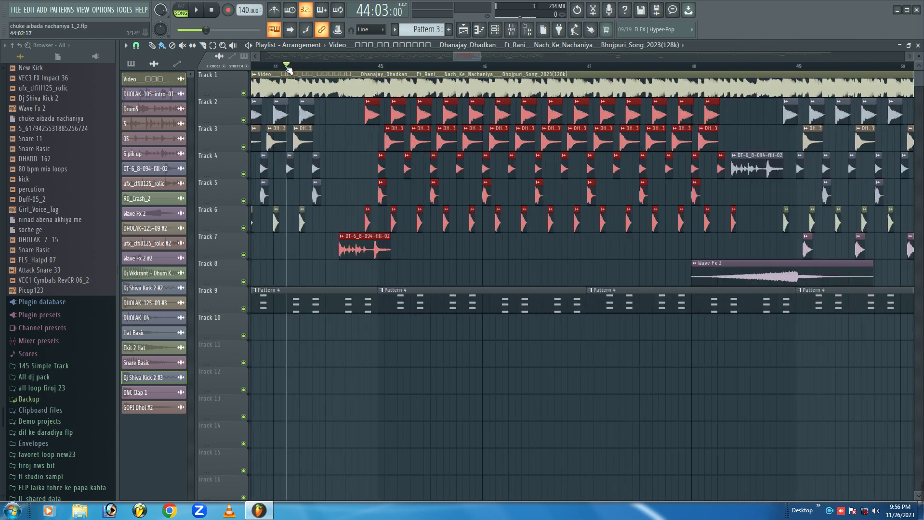
pyautogui.scroll(3, 288, 67)
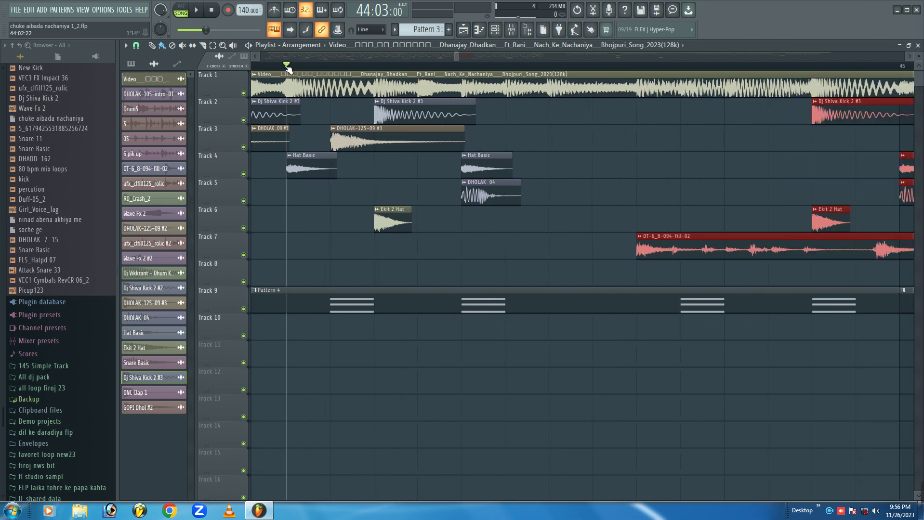
pyautogui.scroll(-4, 287, 67)
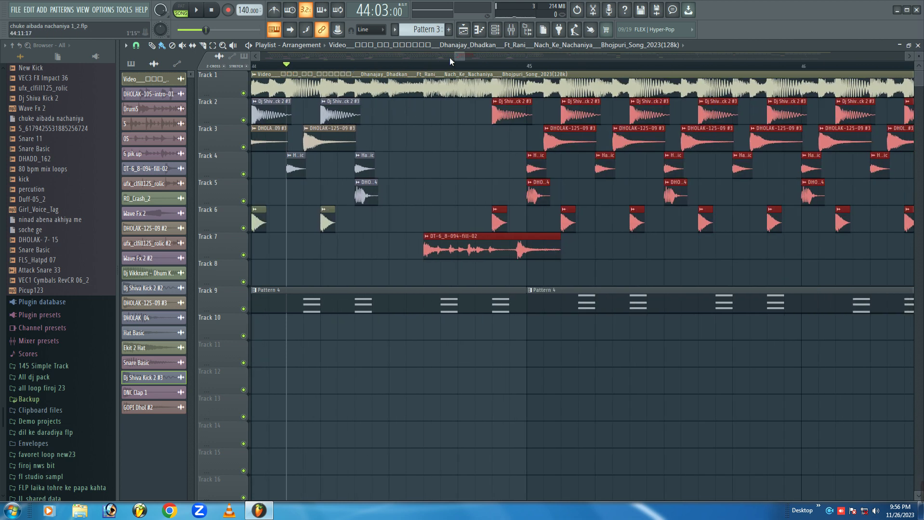
pyautogui.moveTo(452, 57); pyautogui.dragTo(416, 59)
pyautogui.click(554, 66)
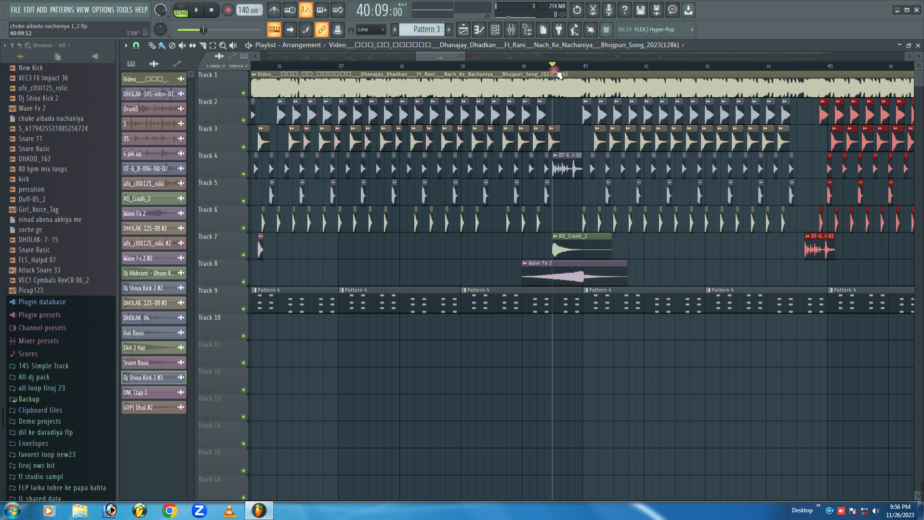
pyautogui.scroll(4, 556, 69)
pyautogui.scroll(-4, 557, 73)
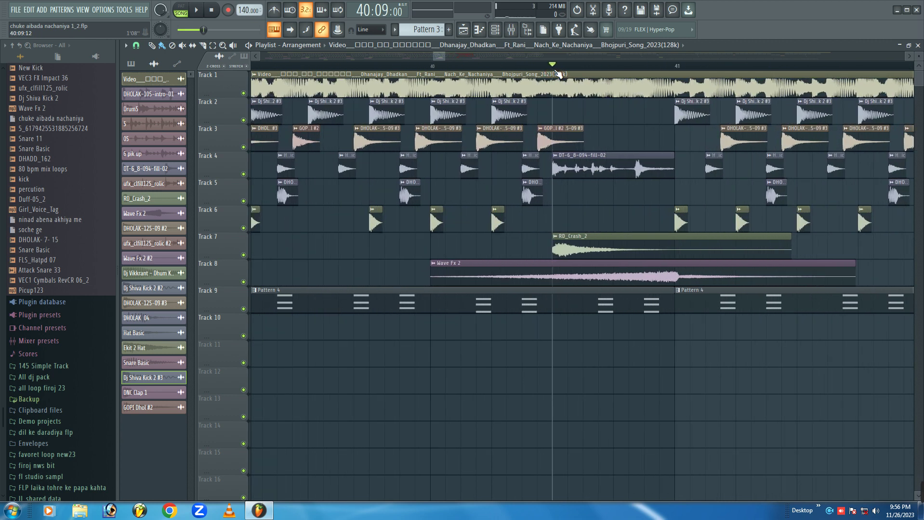
pyautogui.scroll(-5, 558, 72)
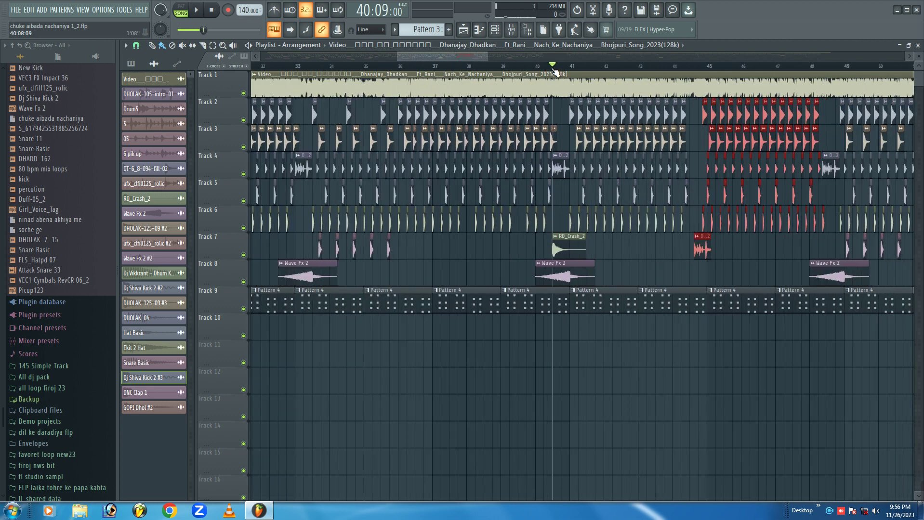
# Set the playback position to 32:09 and shift the song clip on Track 1 two steps later, so it starts at 2:11:09
pyautogui.click(431, 66)
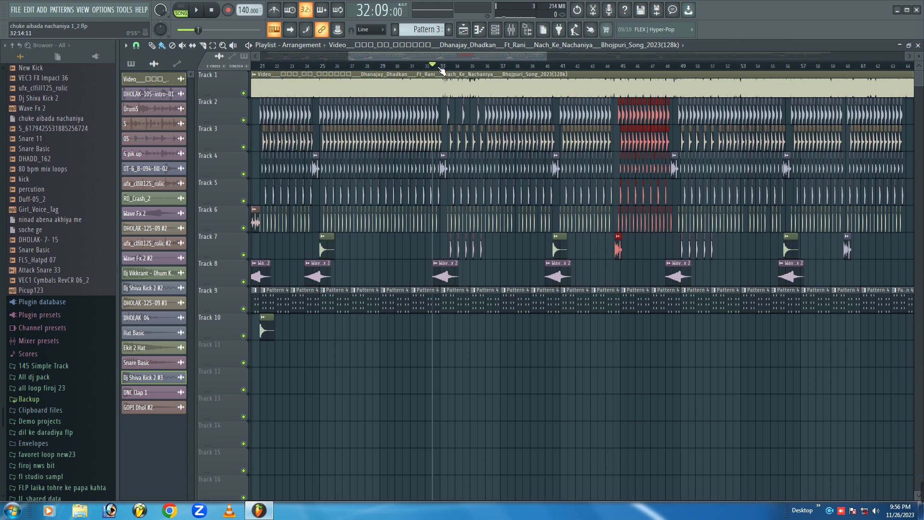
pyautogui.scroll(10, 442, 70)
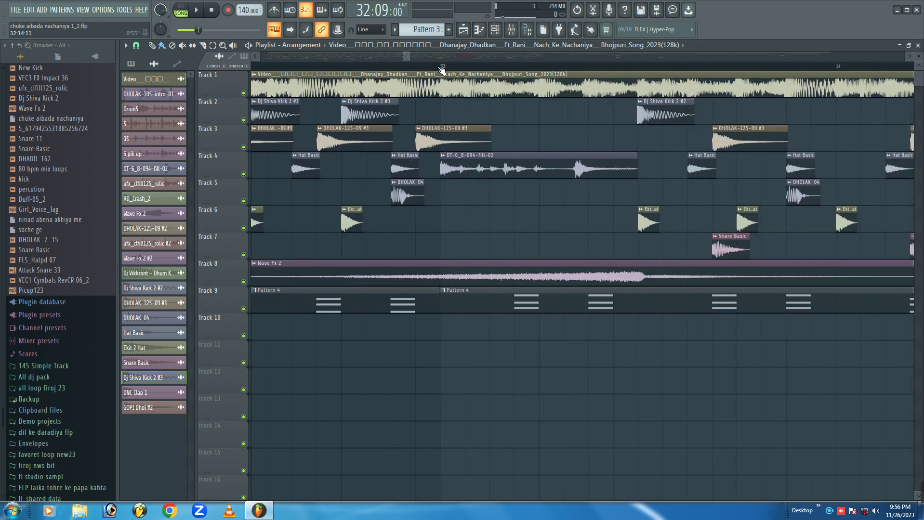
pyautogui.scroll(3, 442, 70)
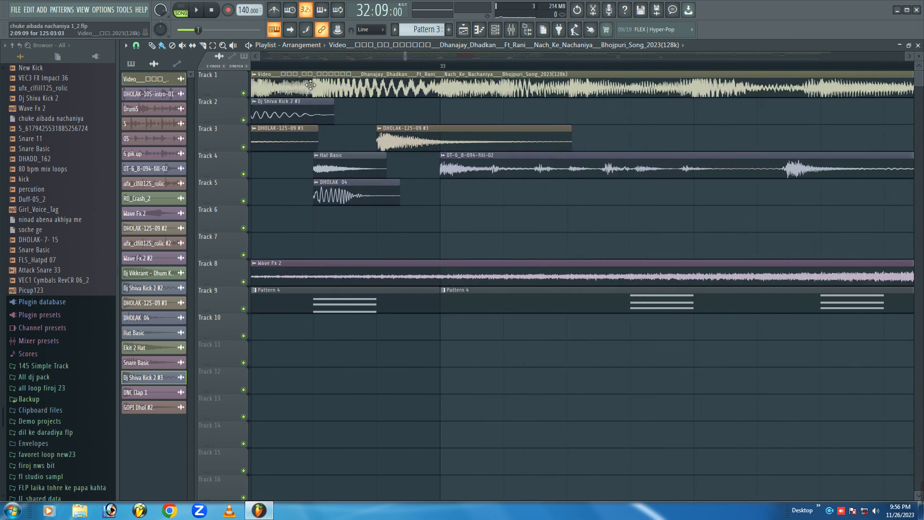
pyautogui.moveTo(321, 90); pyautogui.dragTo(453, 86)
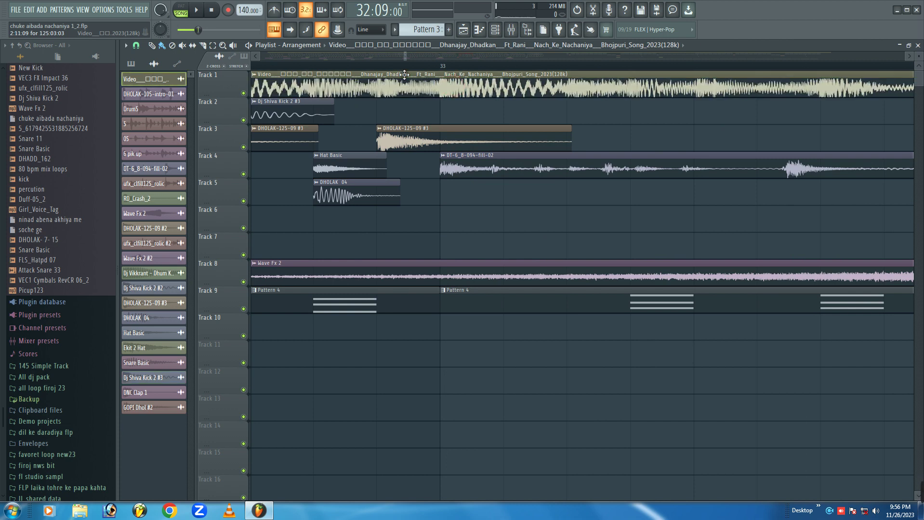
# Play the shifted song with the drums from the bar 33 fill, restart playback from 41:01:00, and stop it
pyautogui.press('space')
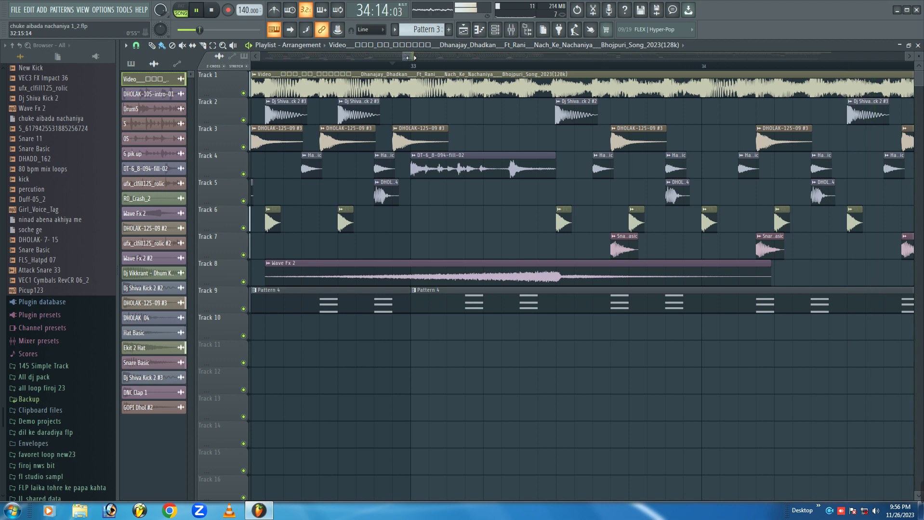
pyautogui.moveTo(410, 56); pyautogui.dragTo(516, 54)
pyautogui.click(459, 68)
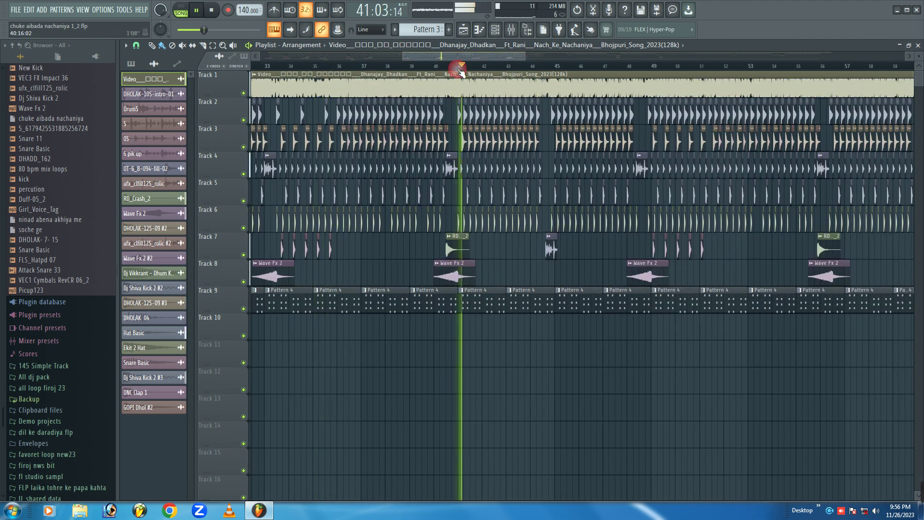
pyautogui.scroll(3, 460, 69)
pyautogui.scroll(4, 461, 71)
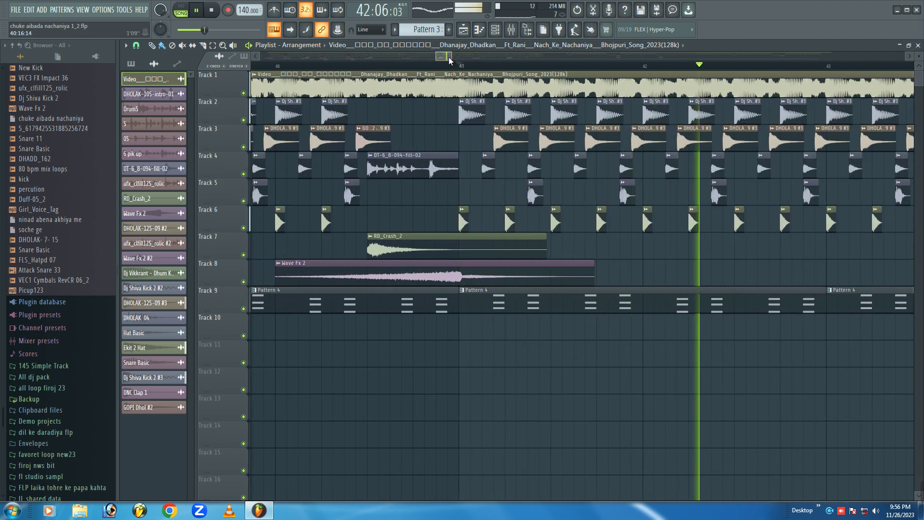
pyautogui.moveTo(450, 58)
pyautogui.mouseDown()
pyautogui.moveTo(502, 58)
pyautogui.moveTo(458, 60)
pyautogui.mouseUp()
pyautogui.press('space')
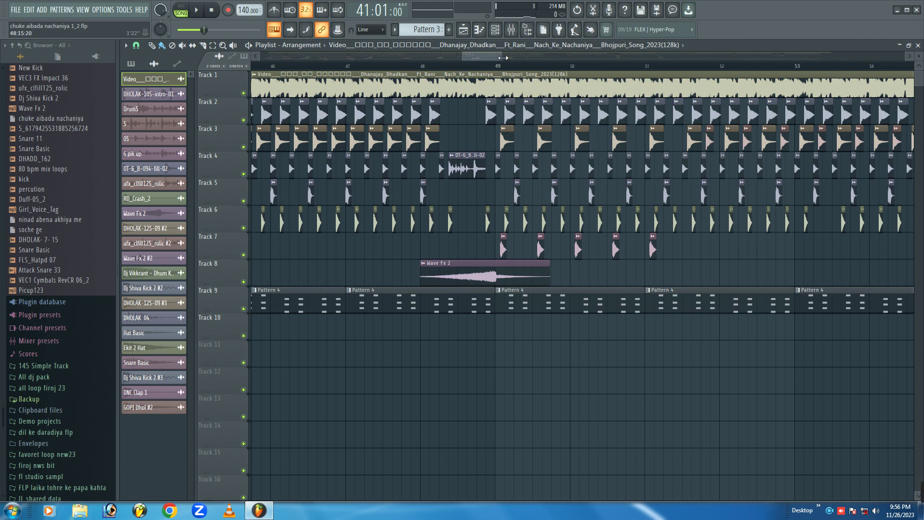
# Examine how the drum clips from the bar 48 fill onward line up with the song, and place the playback position at 41:13
pyautogui.moveTo(500, 56); pyautogui.dragTo(582, 56)
pyautogui.moveTo(742, 257); pyautogui.dragTo(324, 118)
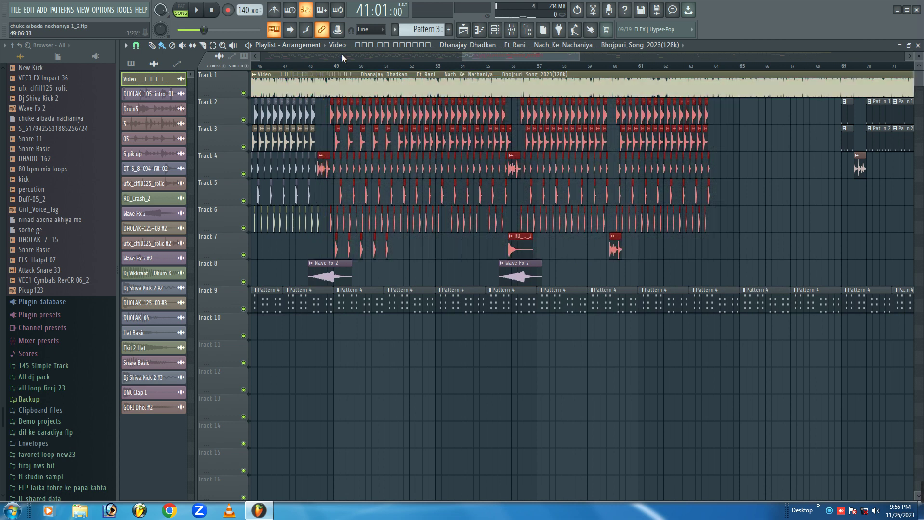
pyautogui.scroll(6, 322, 70)
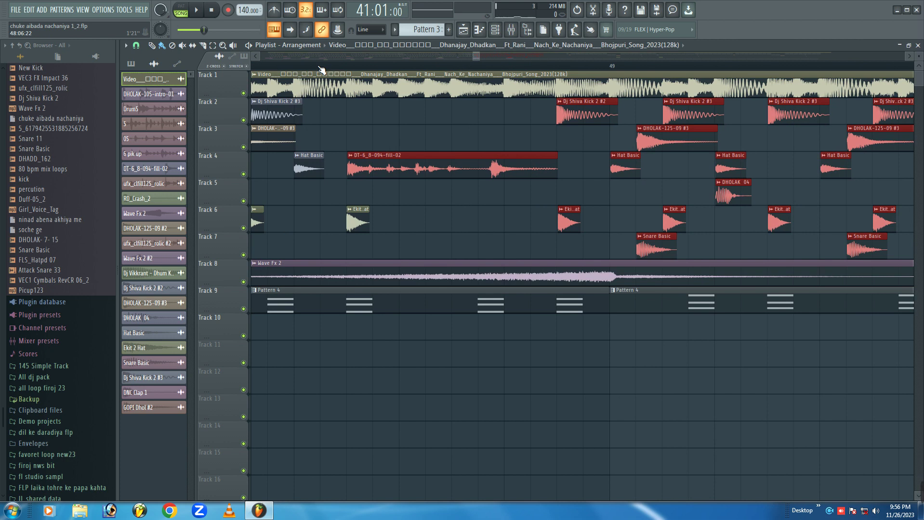
pyautogui.scroll(-3, 321, 70)
pyautogui.scroll(-2, 322, 70)
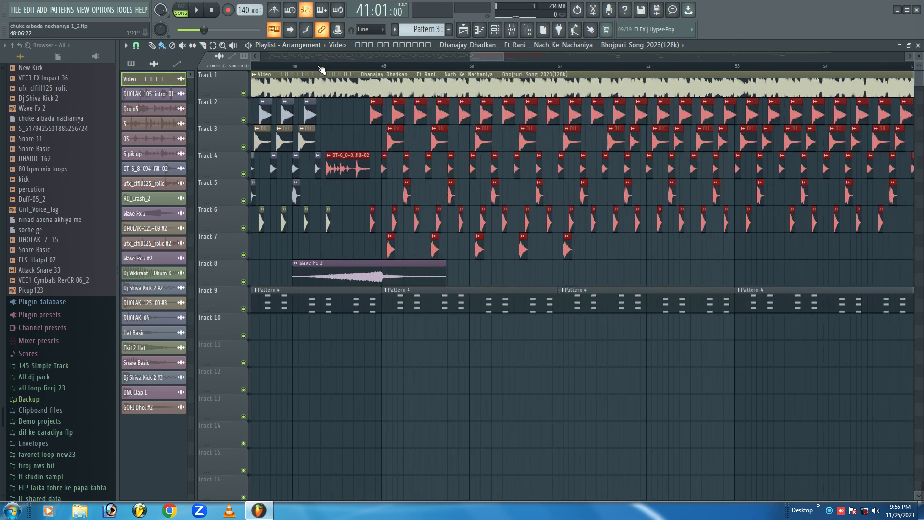
pyautogui.moveTo(471, 57); pyautogui.dragTo(424, 57)
pyautogui.click(416, 68)
pyautogui.scroll(8, 486, 70)
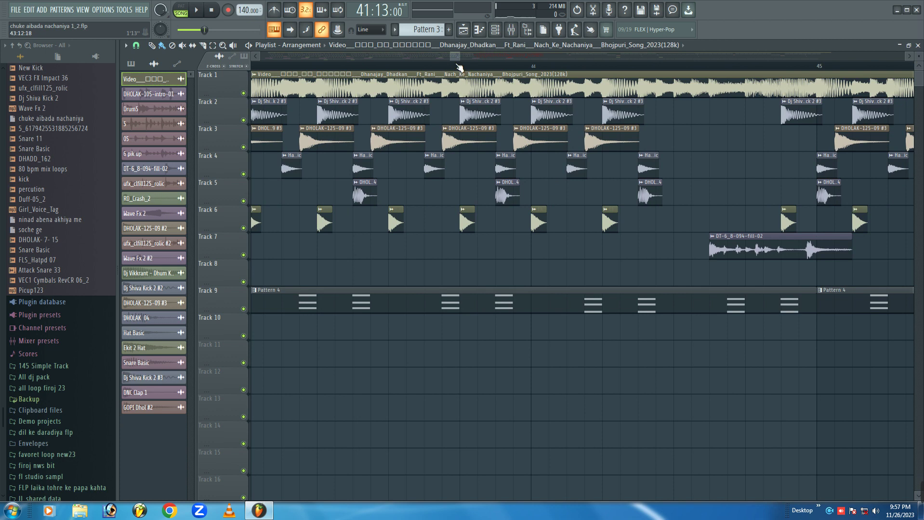
# Shift all drum clips from the bar 44 fill through bar 63 two steps earlier, set the playback position to 44:07, and clear the selection
pyautogui.moveTo(459, 57); pyautogui.dragTo(556, 47)
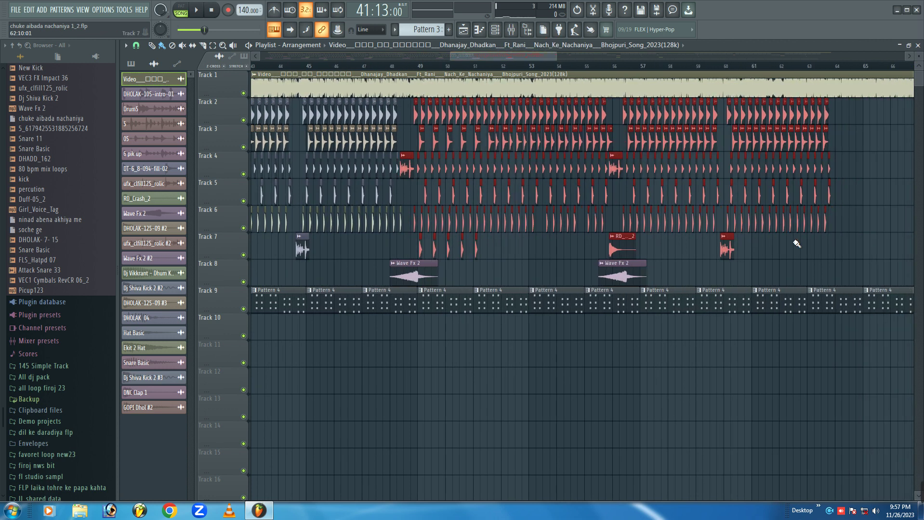
pyautogui.moveTo(844, 251); pyautogui.dragTo(303, 121)
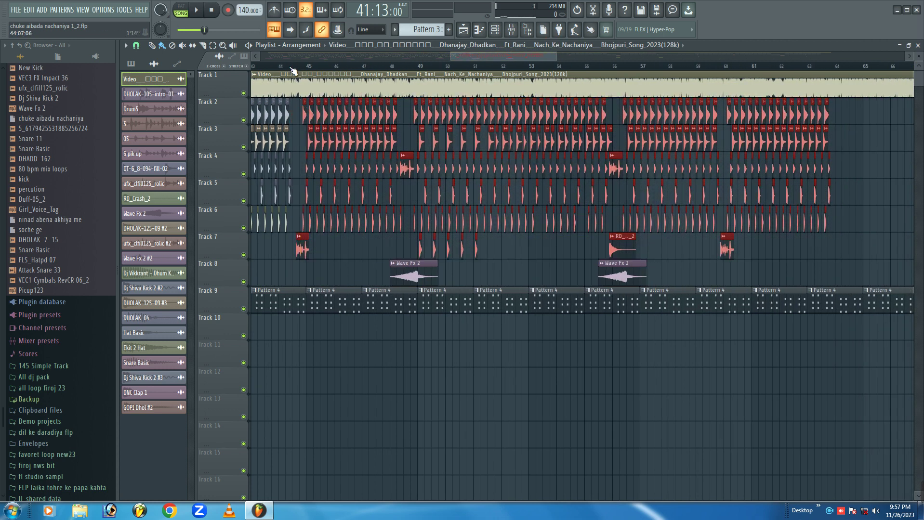
pyautogui.scroll(10, 293, 71)
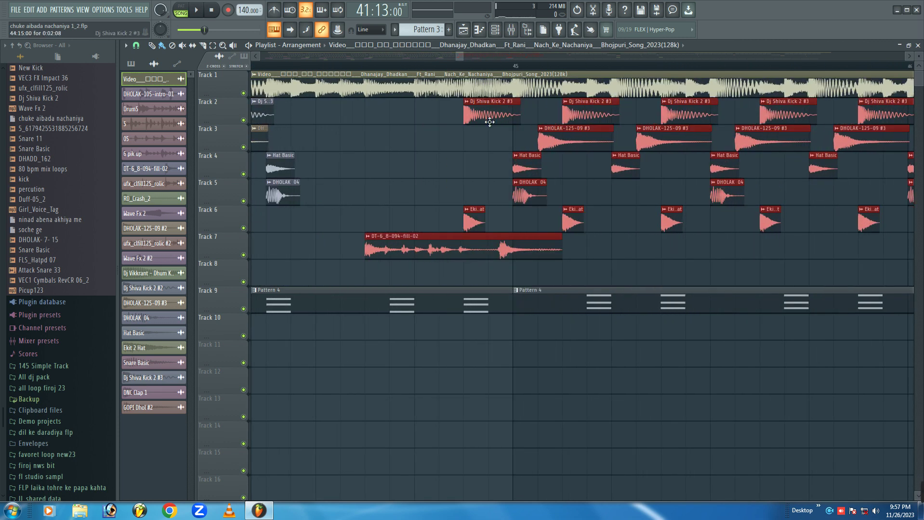
pyautogui.moveTo(486, 115); pyautogui.dragTo(438, 116)
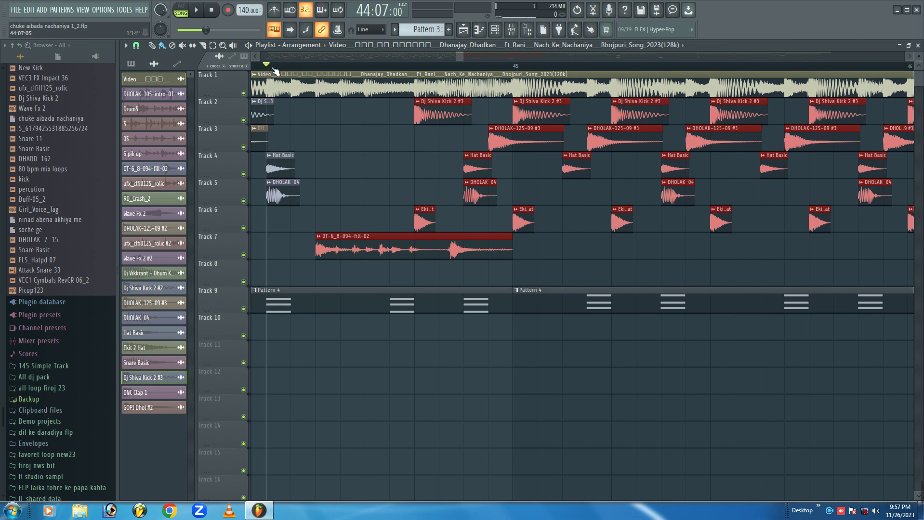
pyautogui.moveTo(459, 57); pyautogui.dragTo(447, 61)
pyautogui.click(607, 256)
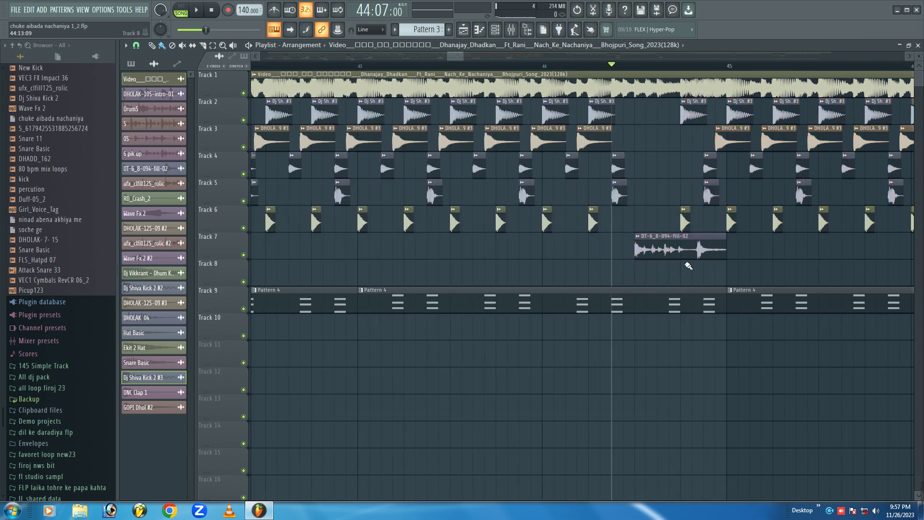
# Move the Track 7 fill to start at 44:07 and delete the five drum clips on Tracks 2 to 6 just before bar 45
pyautogui.moveTo(670, 250); pyautogui.dragTo(643, 249)
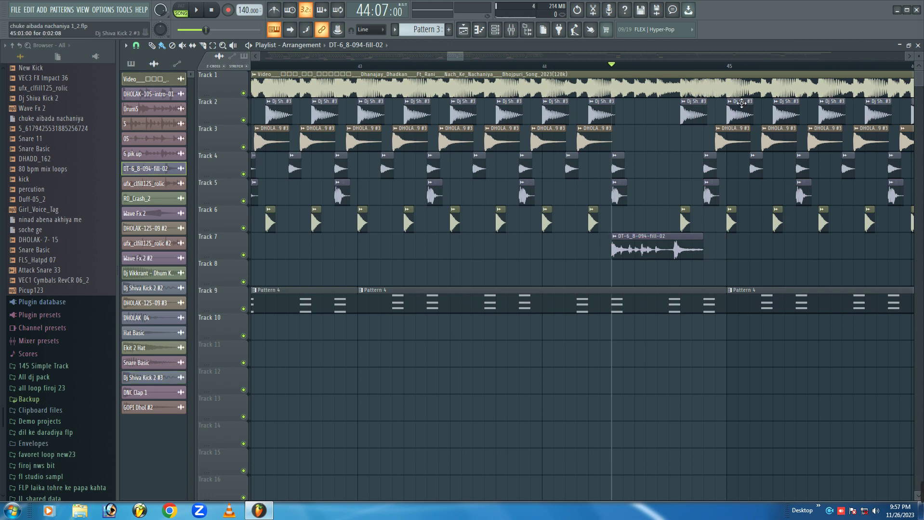
pyautogui.press('space')
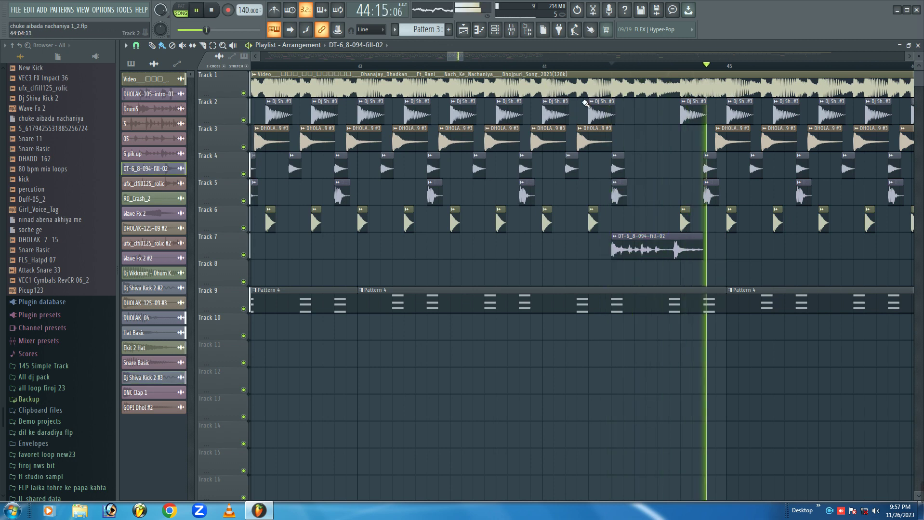
pyautogui.rightClick(690, 113)
pyautogui.rightClick(708, 167)
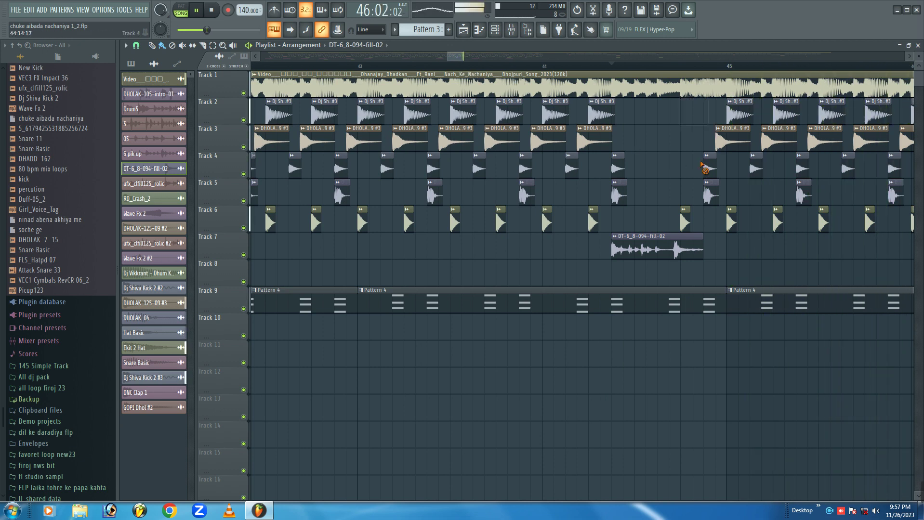
pyautogui.rightClick(711, 198)
pyautogui.rightClick(726, 139)
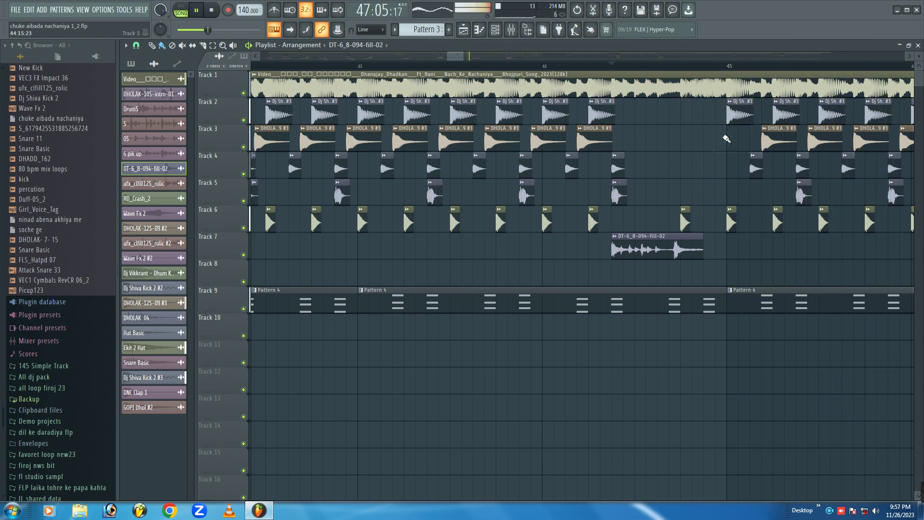
pyautogui.rightClick(686, 221)
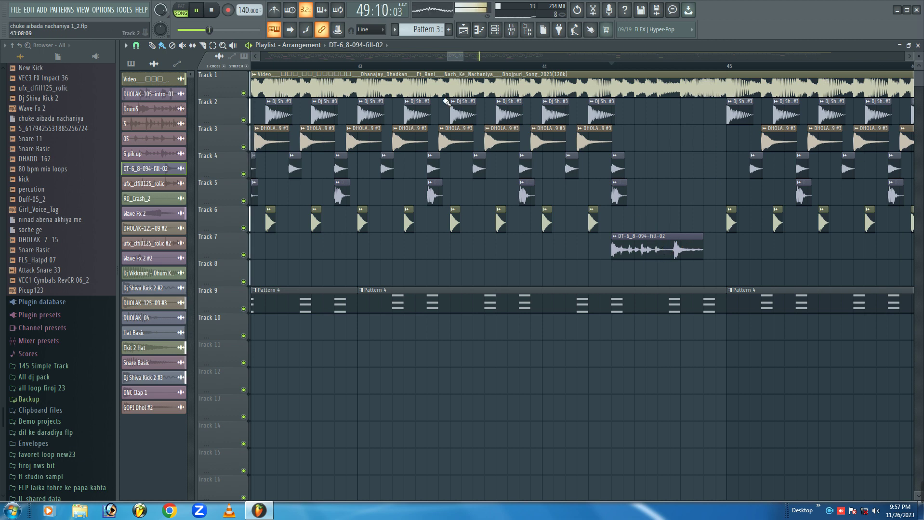
# Follow the playback through bars 51 to 54, mute the song on Track 1 to hear the drums alone, and stop
pyautogui.moveTo(461, 57); pyautogui.dragTo(495, 53)
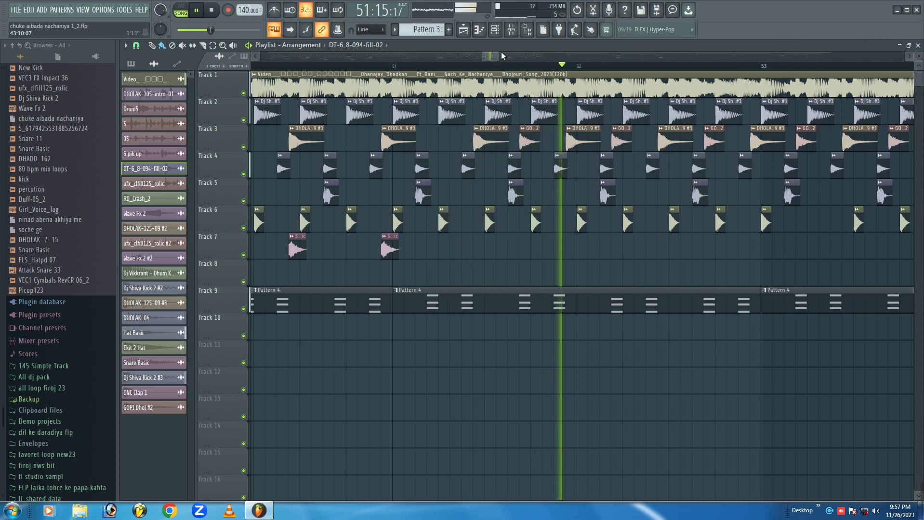
pyautogui.moveTo(496, 58); pyautogui.dragTo(576, 57)
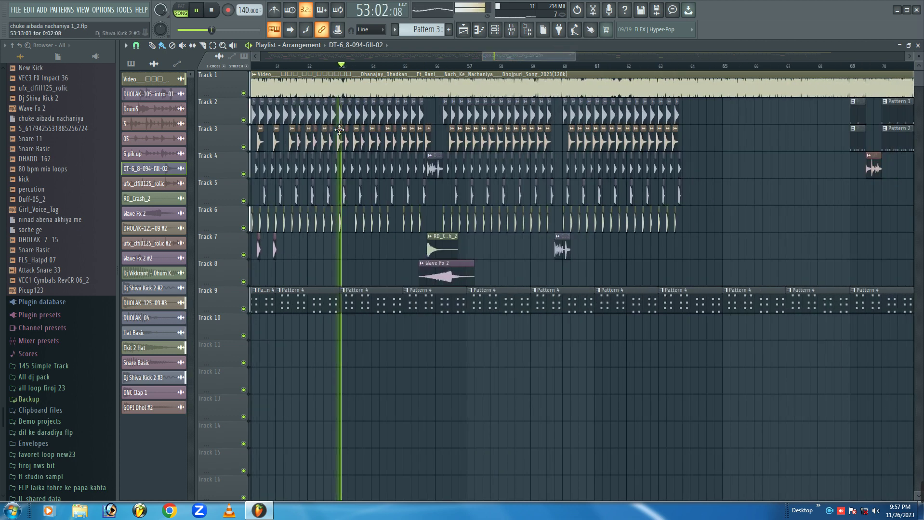
pyautogui.click(243, 93)
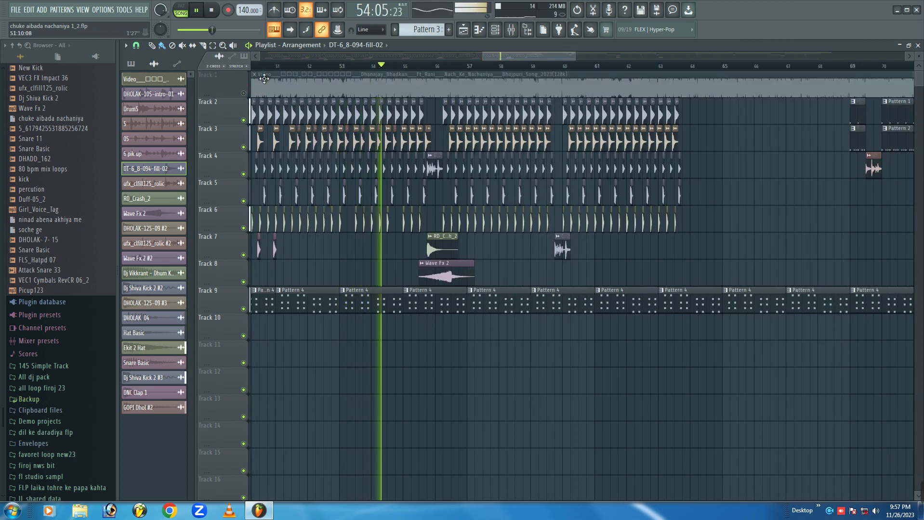
pyautogui.press('space')
# Play from 53:01:00 with the song muted, unmute Track 1, and play the same passage again with the song
pyautogui.scroll(3, 343, 69)
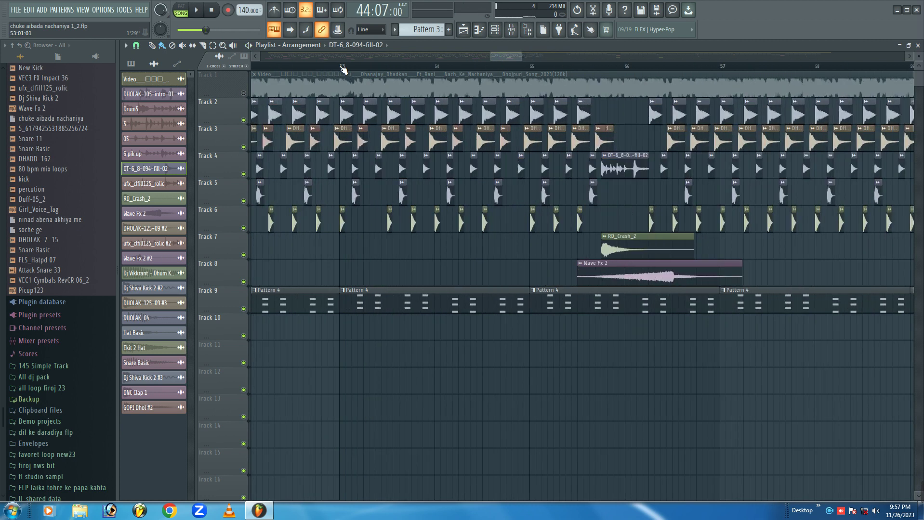
pyautogui.scroll(2, 343, 69)
pyautogui.click(341, 66)
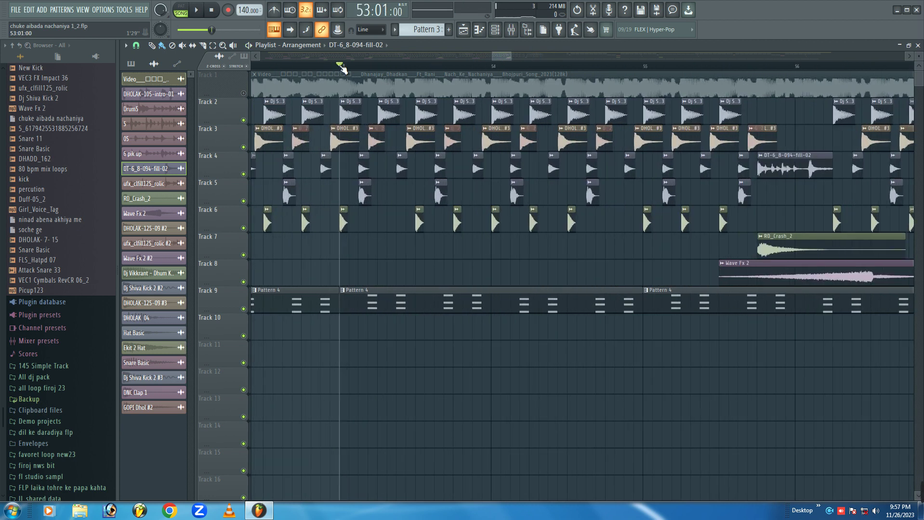
pyautogui.press('space')
pyautogui.press('space')
pyautogui.click(244, 93)
pyautogui.press('space')
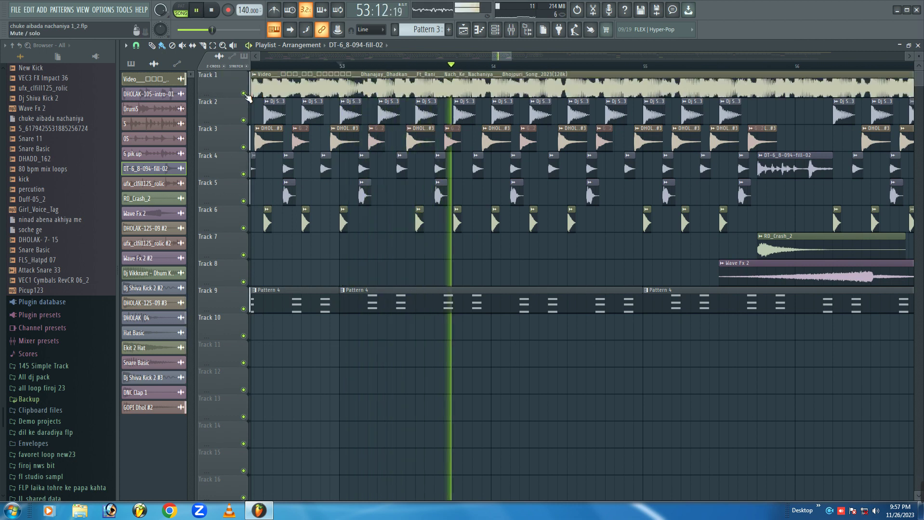
pyautogui.press('space')
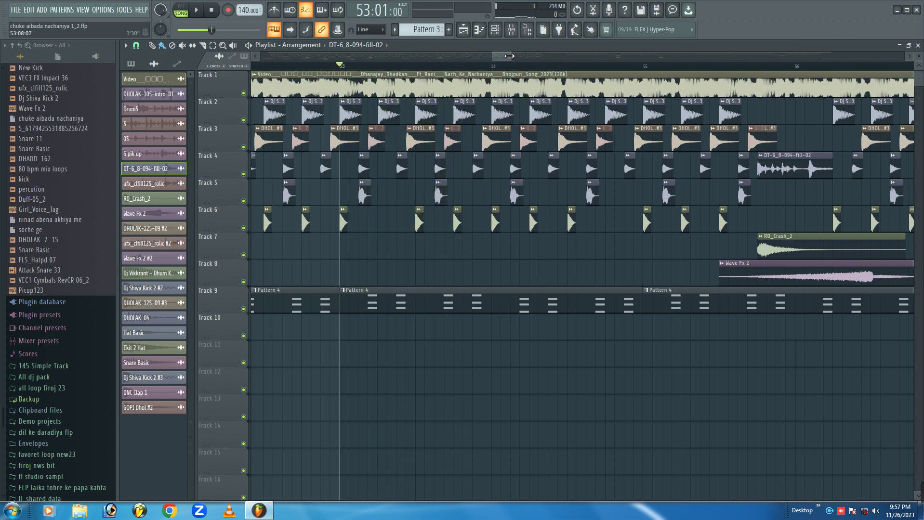
# Set the playback position to 52:16:00, play the song with the drums into bar 53, and stop
pyautogui.moveTo(510, 55); pyautogui.dragTo(513, 54)
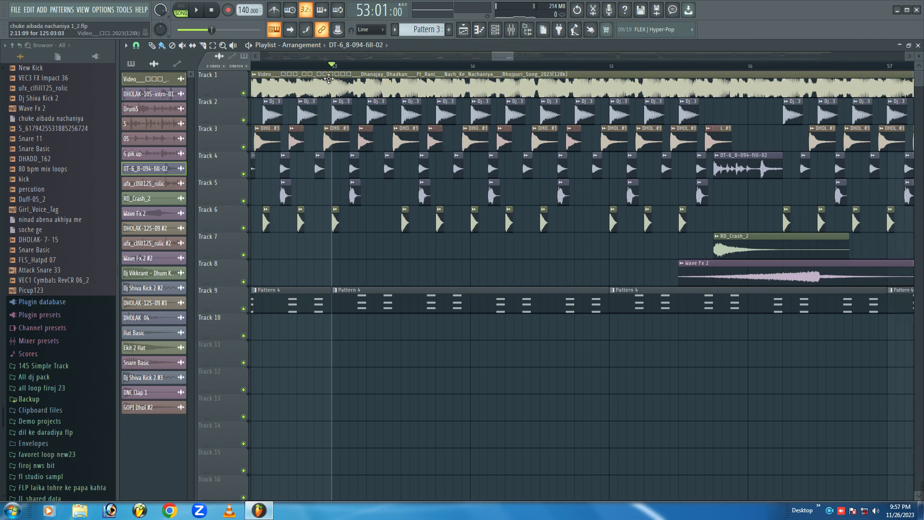
pyautogui.click(322, 68)
pyautogui.scroll(5, 323, 70)
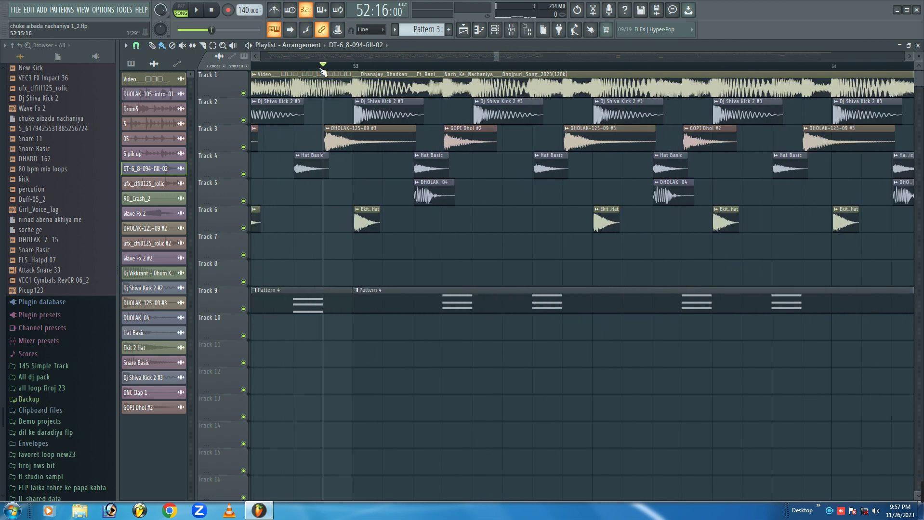
pyautogui.press('space')
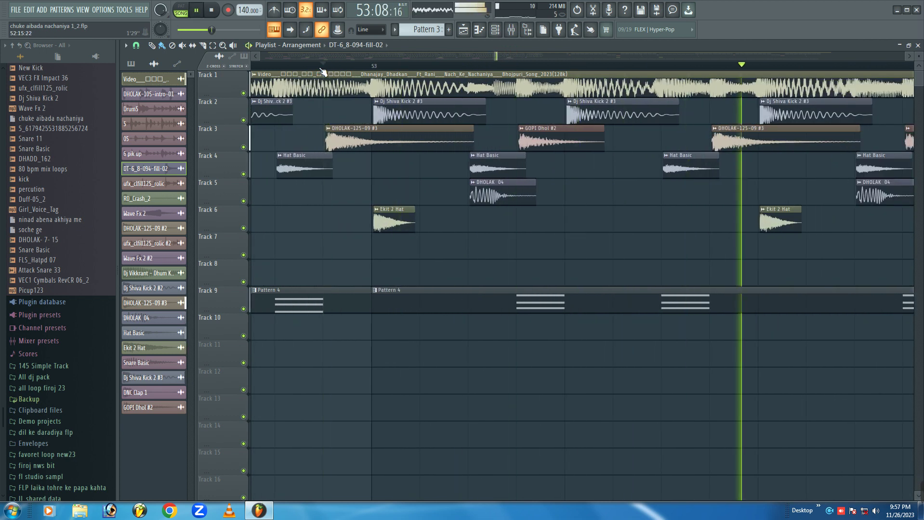
pyautogui.press('space')
pyautogui.scroll(3, 370, 68)
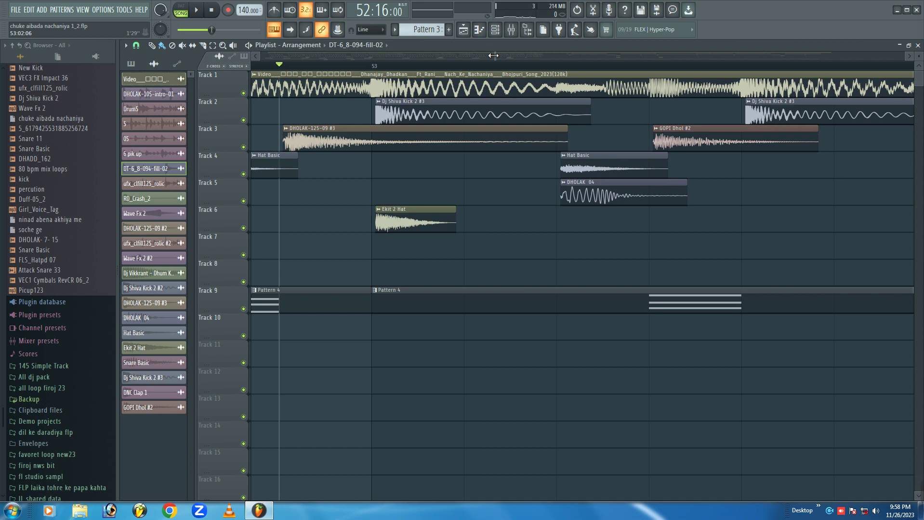
# Align the first kick clip on Track 2 with the start of bar 3, at 3:01:00
pyautogui.moveTo(493, 56); pyautogui.dragTo(117, 59)
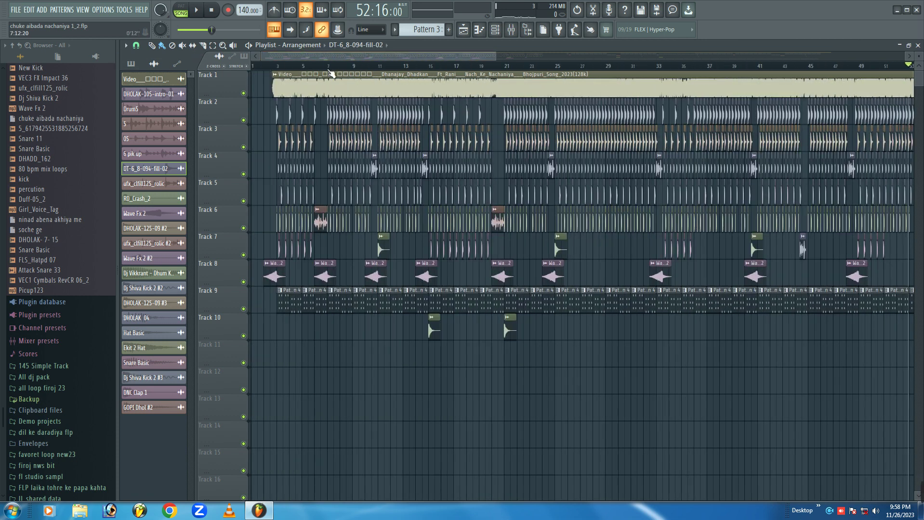
pyautogui.scroll(10, 284, 69)
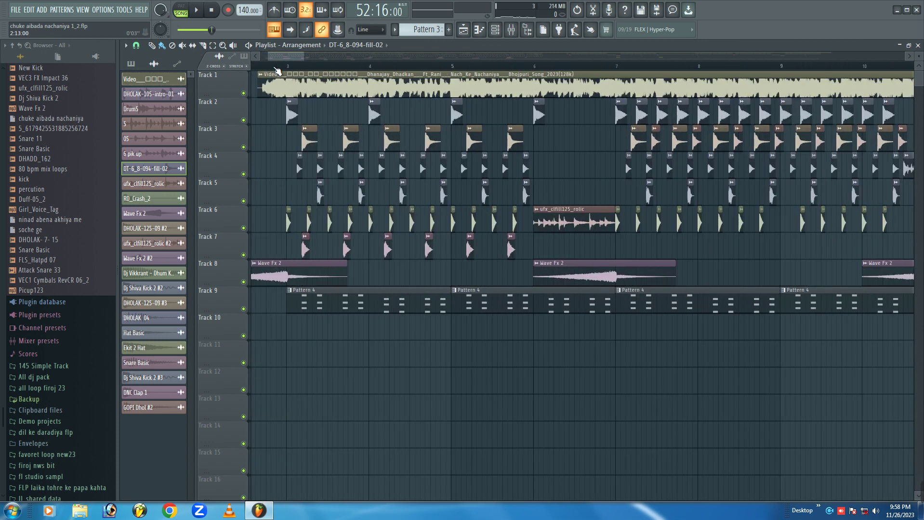
pyautogui.scroll(8, 277, 71)
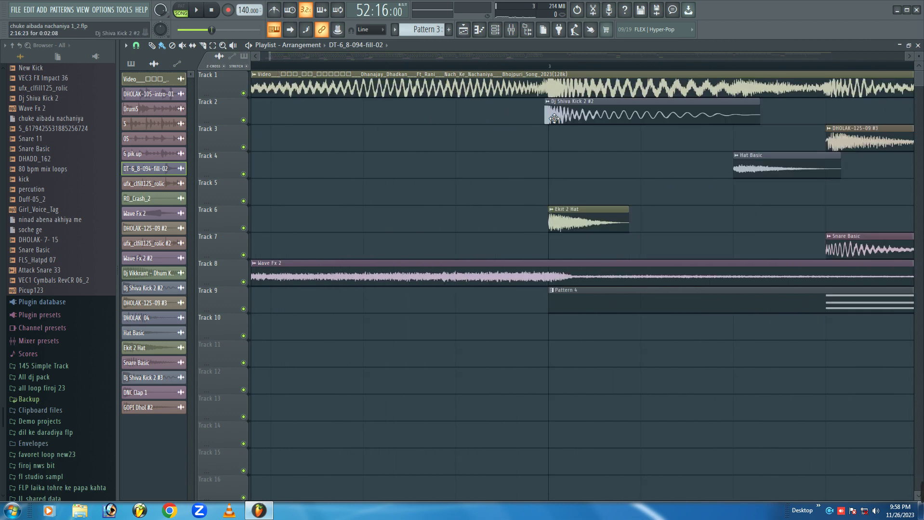
pyautogui.moveTo(554, 118); pyautogui.dragTo(558, 118)
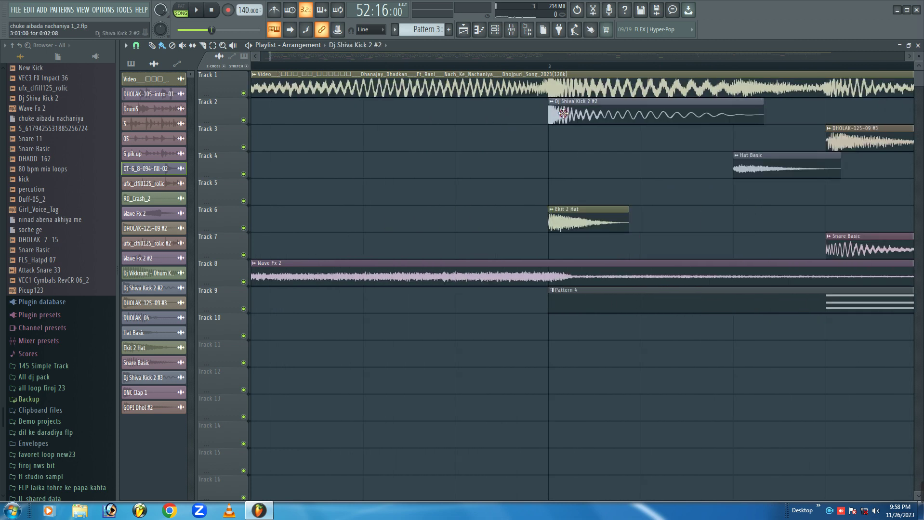
pyautogui.click(836, 138)
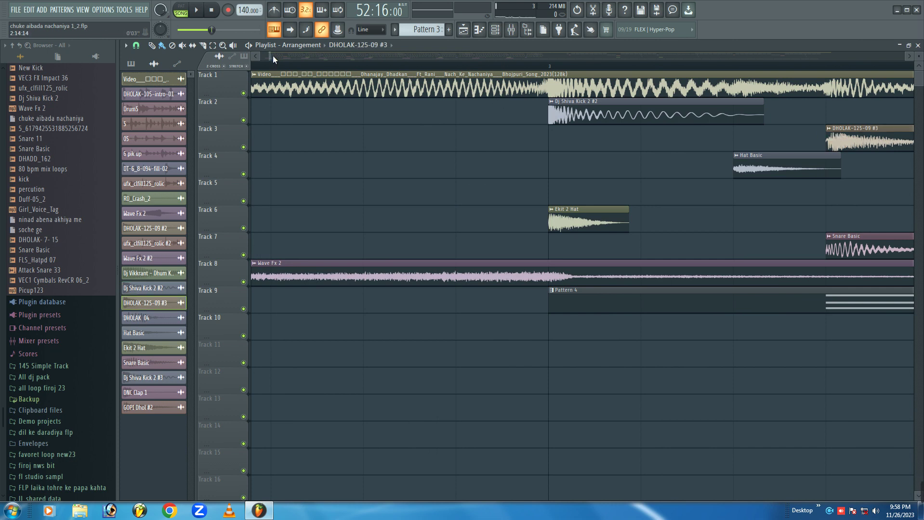
# Set the playback position to 3:01:00, at the start of the first drum section
pyautogui.scroll(-8, 272, 58)
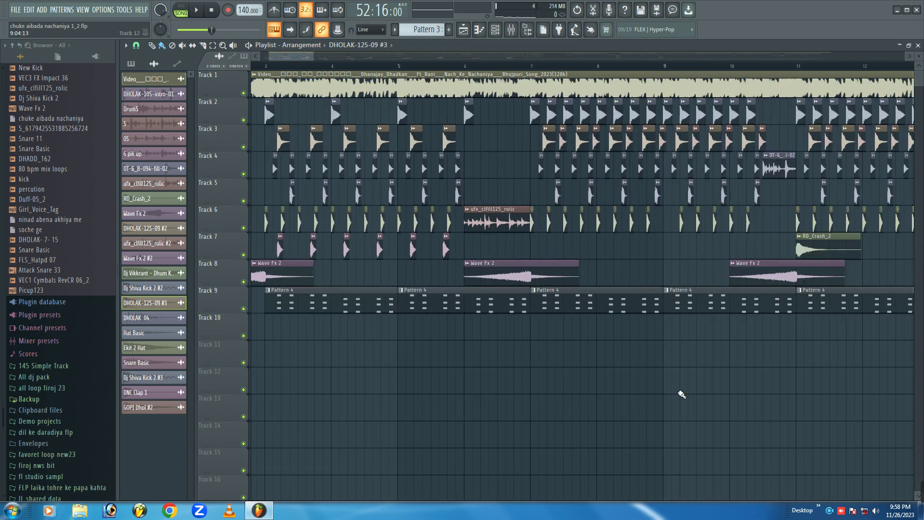
pyautogui.moveTo(918, 492)
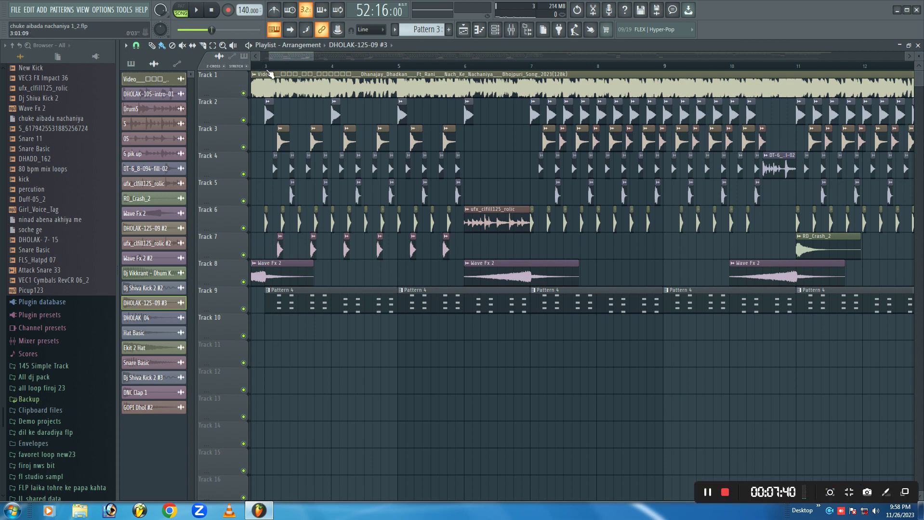
pyautogui.click(269, 69)
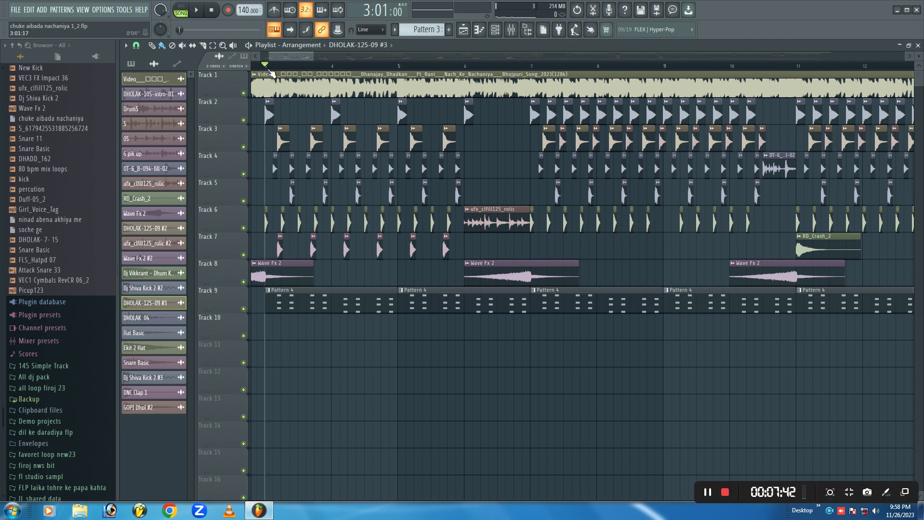